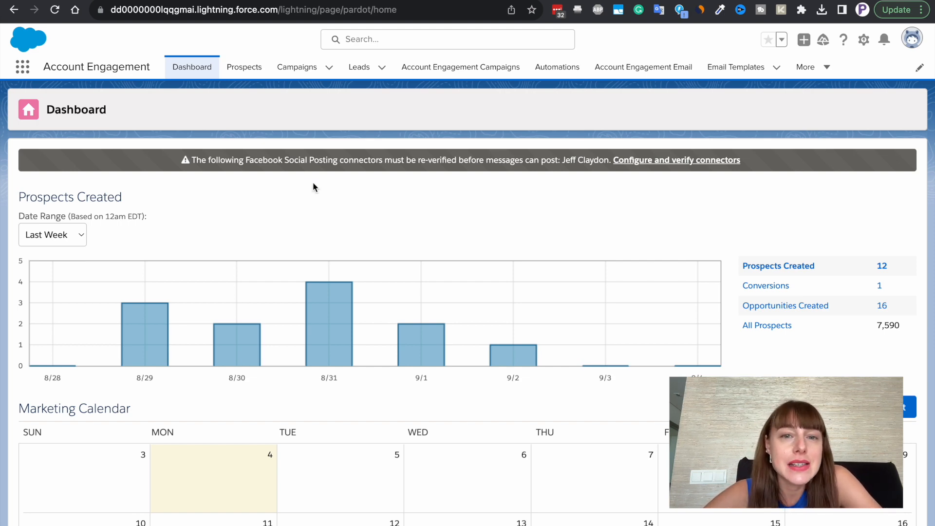
Go to the Prospects section and show the Segmentation Lists page.
{"action": "left_click", "coordinate": [250, 74]}
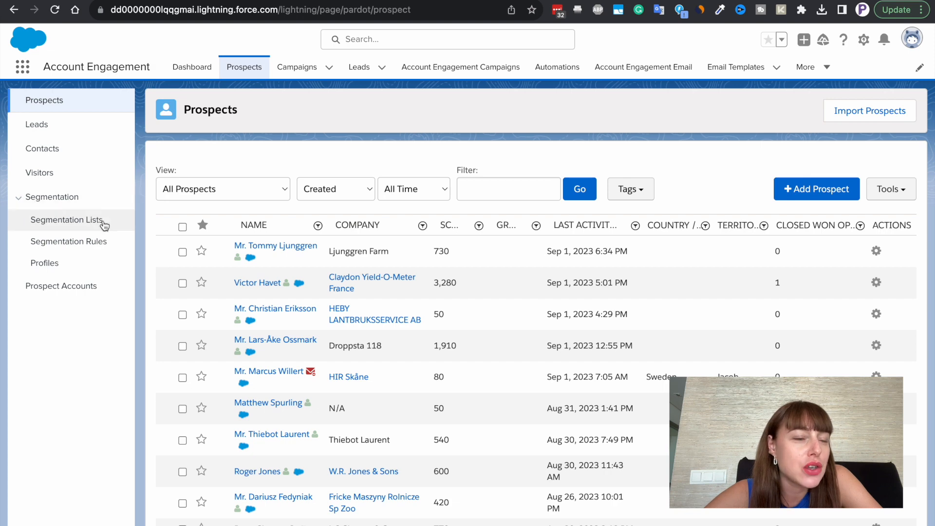
{"action": "left_click", "coordinate": [66, 219]}
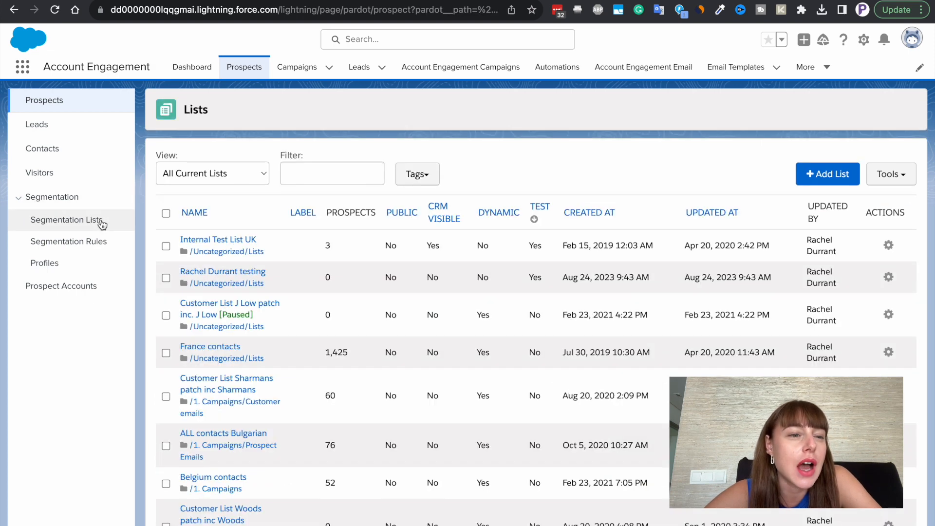
Create 'Alexandra Test List' as an email test list and save it.
{"action": "left_click", "coordinate": [820, 178]}
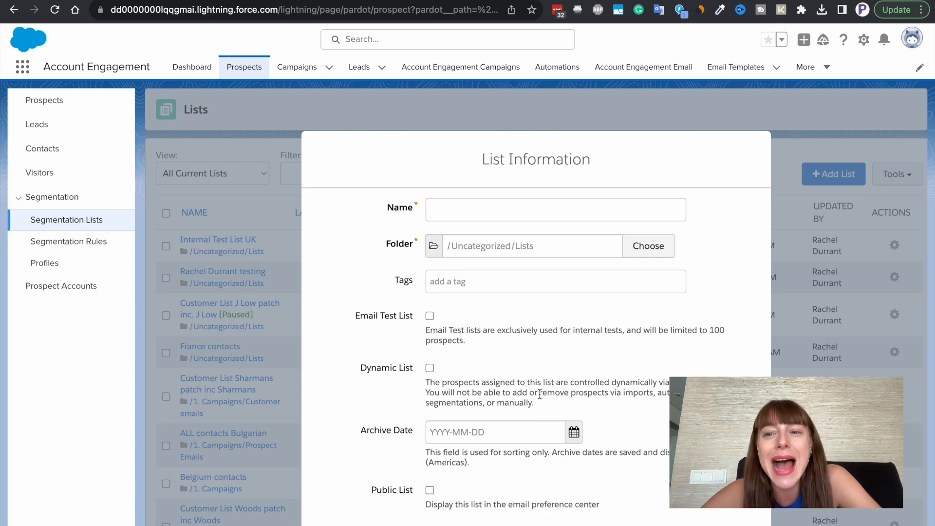
{"action": "left_click", "coordinate": [507, 211]}
{"action": "type", "text": "Ale"}
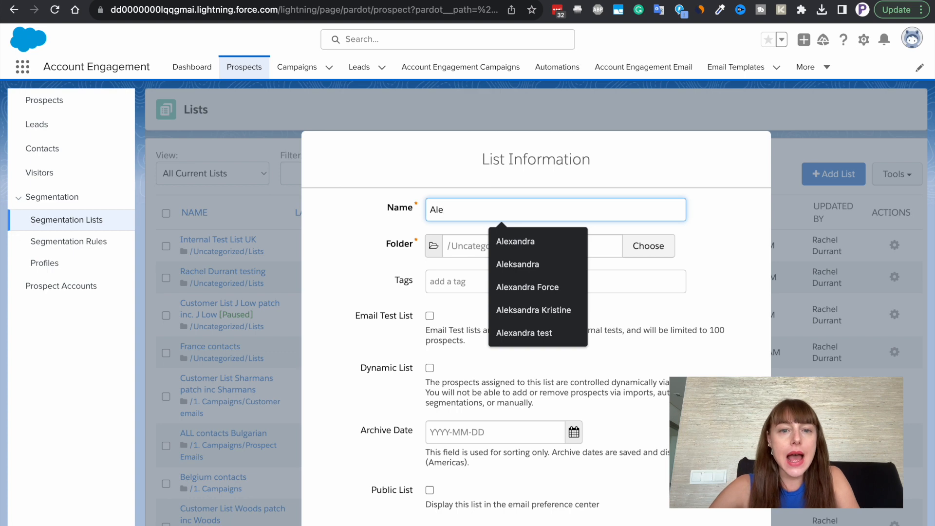
{"action": "type", "text": "xa"}
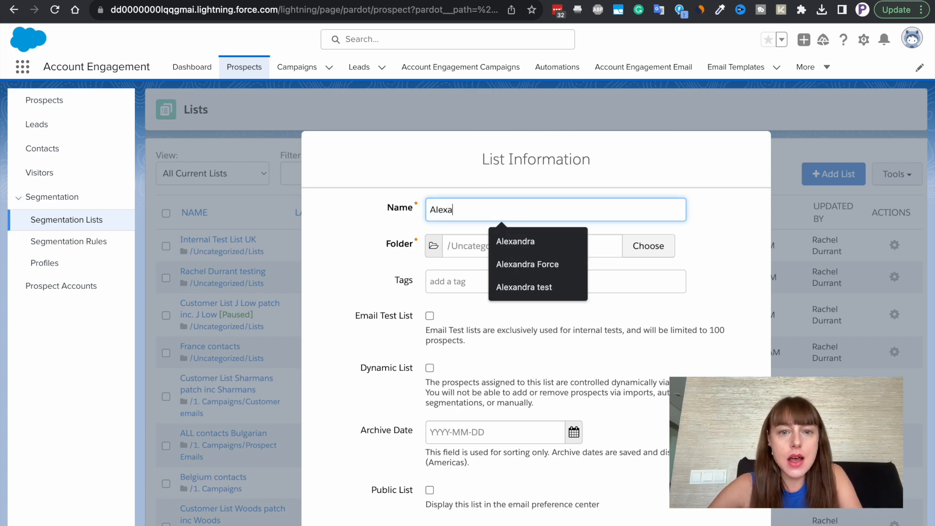
{"action": "type", "text": "ndra Test List"}
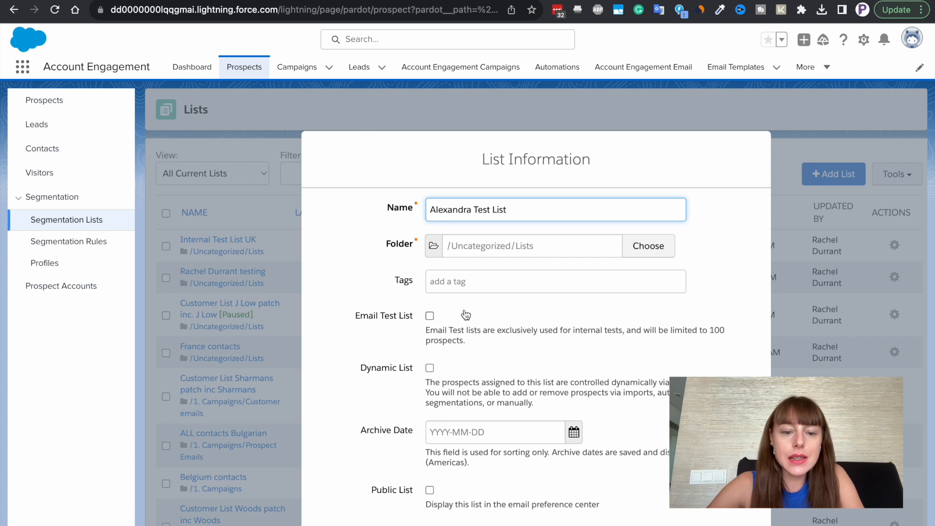
{"action": "scroll", "coordinate": [461, 314], "scroll_direction": "down", "scroll_amount": 2}
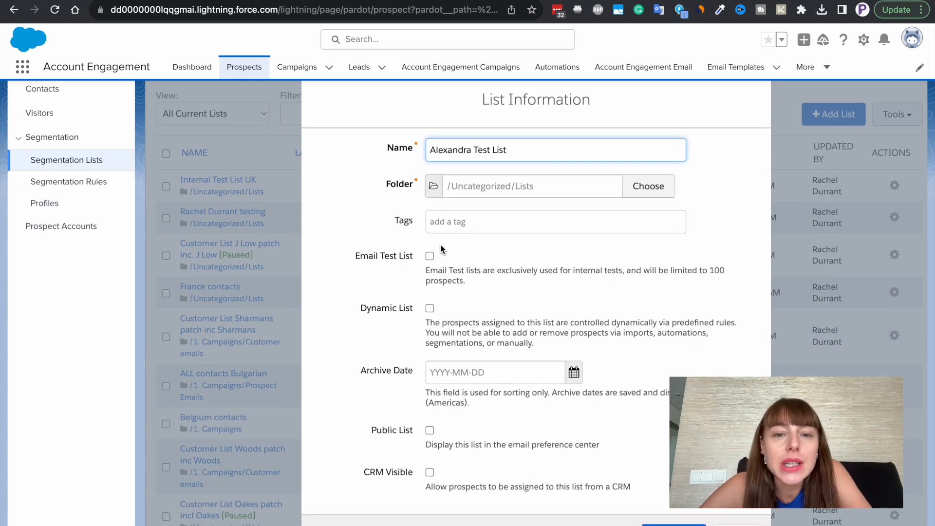
{"action": "left_click_drag", "start_coordinate": [354, 256], "coordinate": [413, 258]}
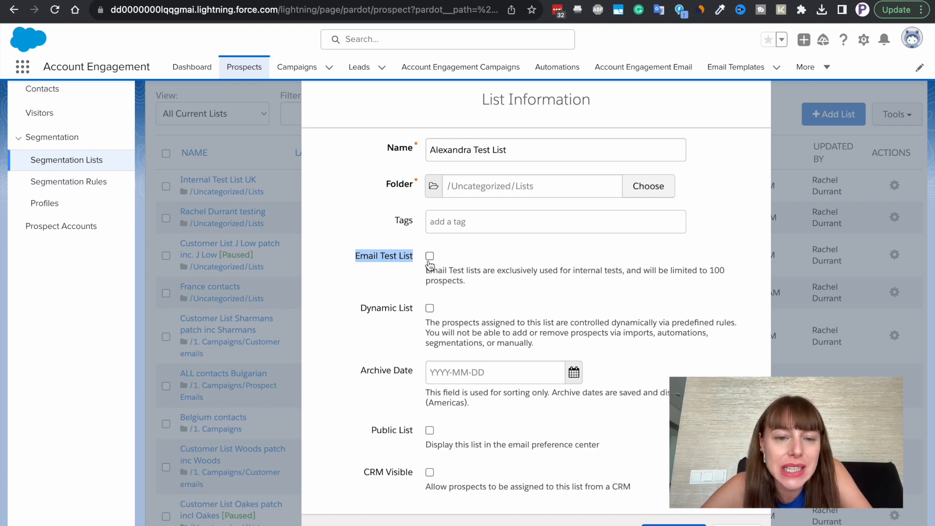
{"action": "left_click", "coordinate": [430, 257]}
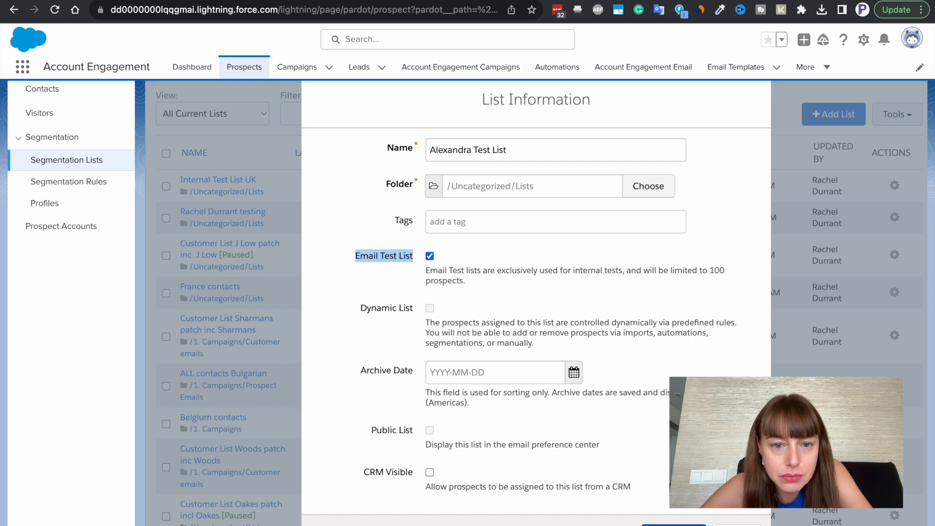
{"action": "left_click", "coordinate": [673, 524]}
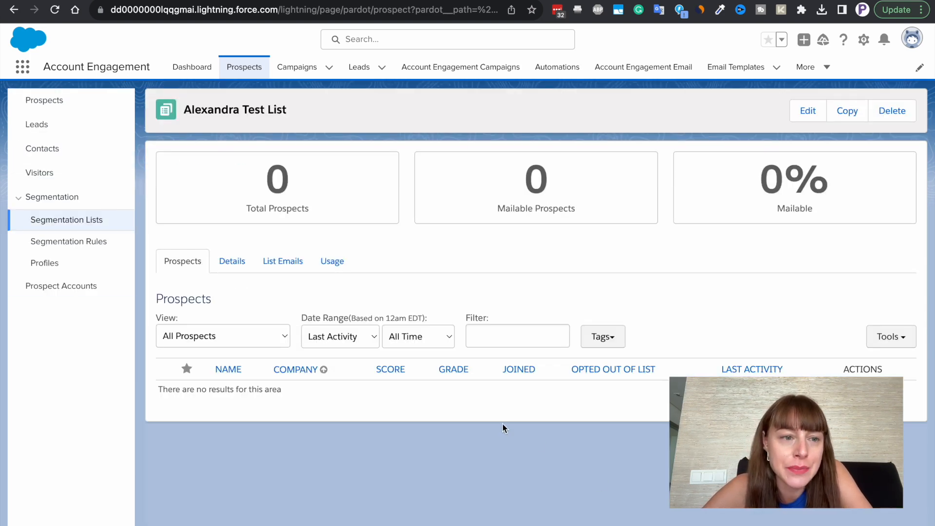
Return to Prospects and start a new prospect form.
{"action": "left_click", "coordinate": [45, 101]}
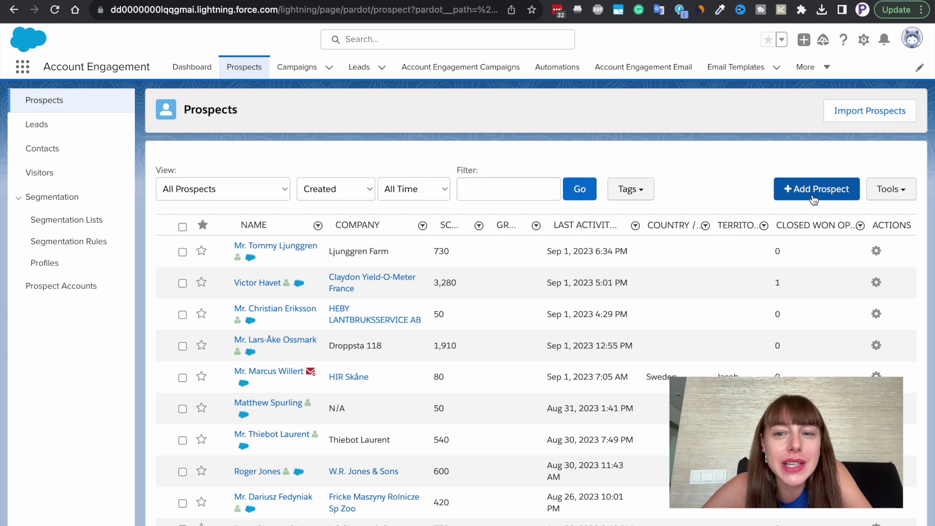
{"action": "left_click", "coordinate": [813, 191]}
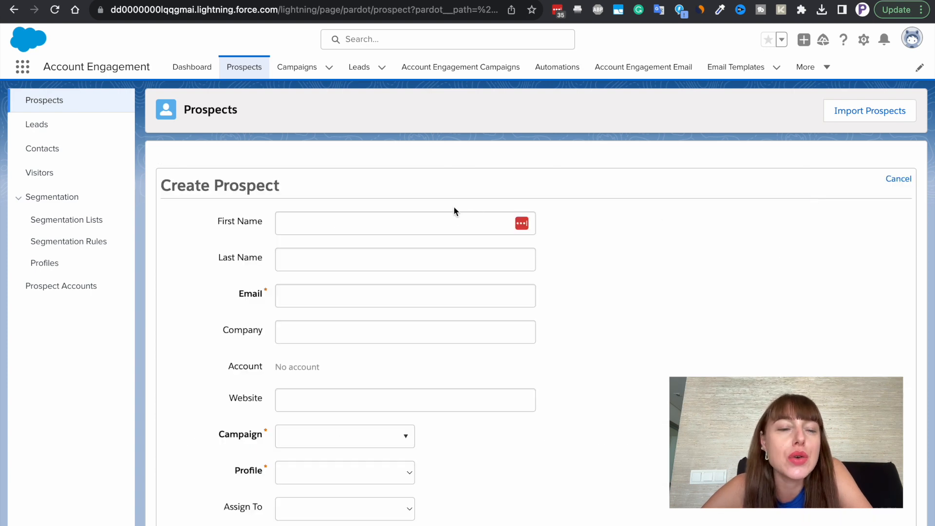
Fill in the prospect's first name, last name, email address and company.
{"action": "left_click", "coordinate": [446, 220]}
{"action": "type", "text": "A"}
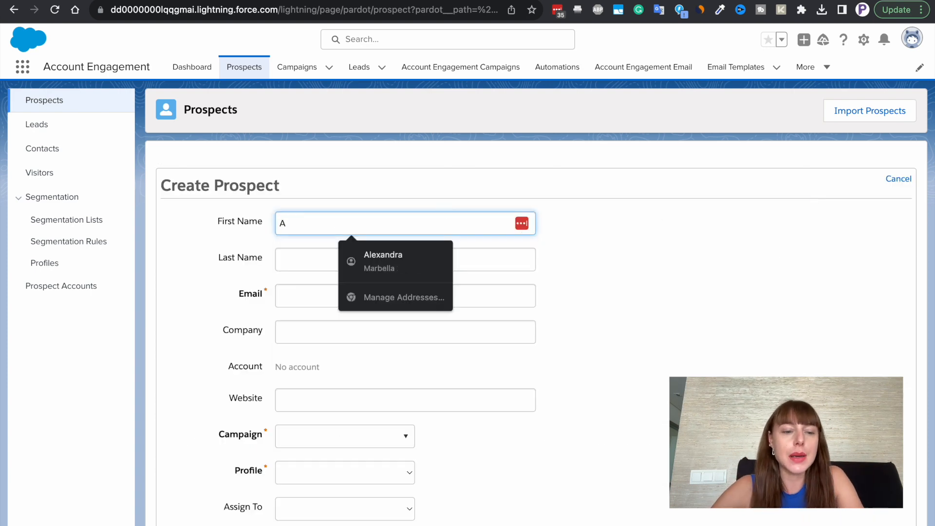
{"action": "type", "text": "lexandra"}
{"action": "left_click", "coordinate": [306, 260]}
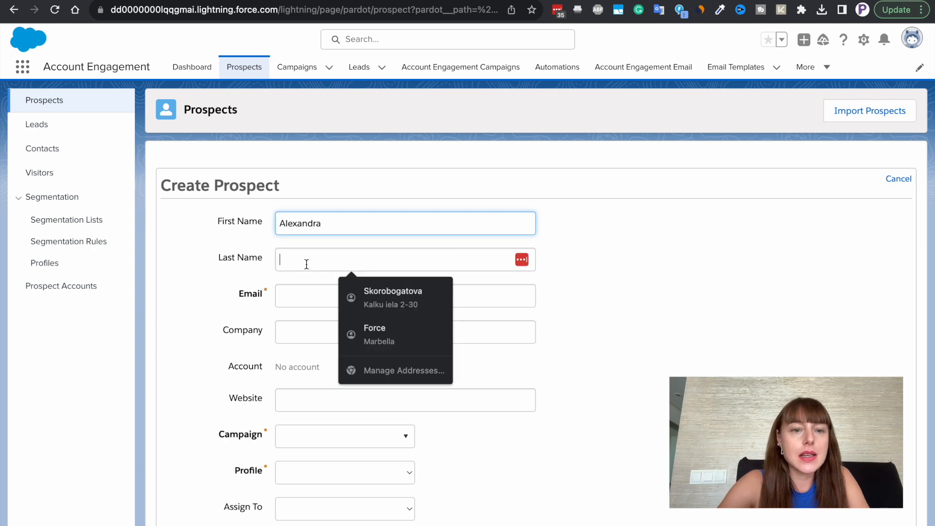
{"action": "type", "text": "ParetoPi"}
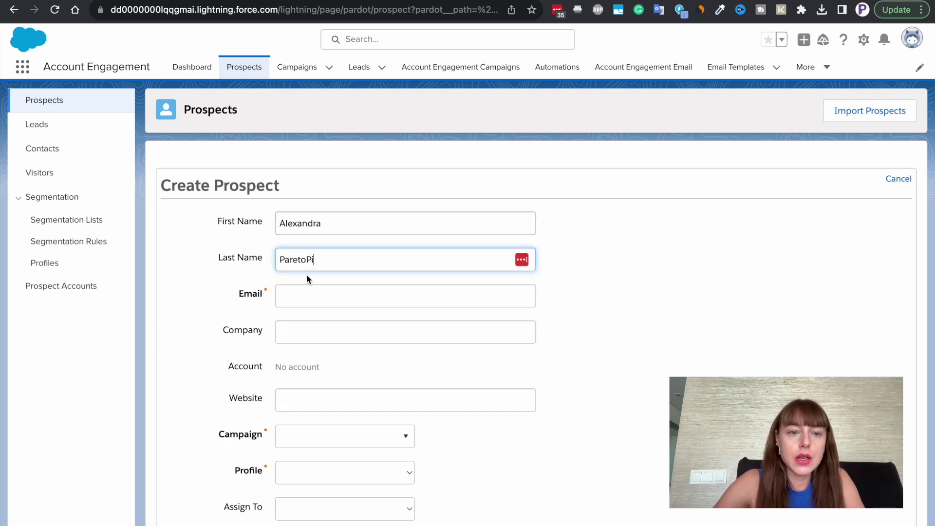
{"action": "left_click", "coordinate": [329, 295]}
{"action": "type", "text": "ale"}
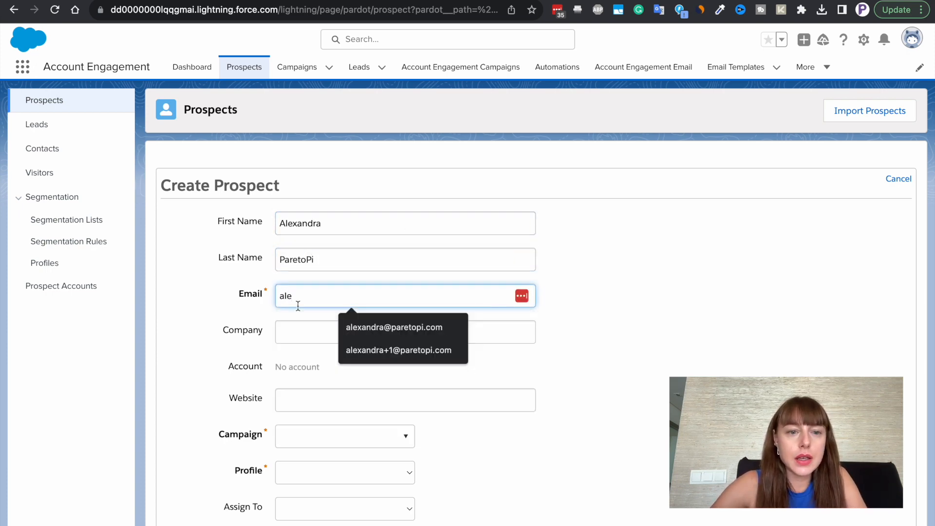
{"action": "left_click", "coordinate": [351, 327]}
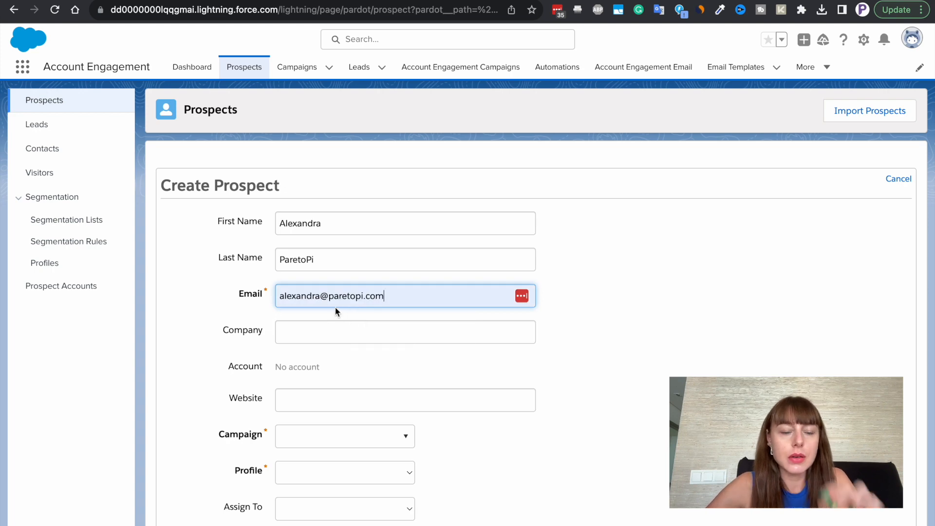
{"action": "left_click", "coordinate": [319, 333]}
{"action": "type", "text": "Pareto Pi"}
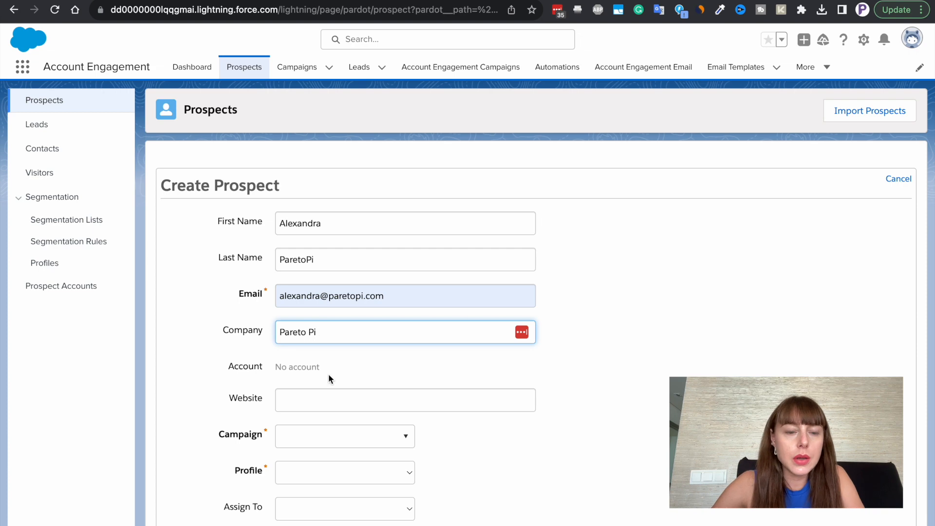
{"action": "scroll", "coordinate": [328, 378], "scroll_direction": "down", "scroll_amount": 3}
Assign the UK - 2015 04 - Open Day Mailout campaign and the Default profile.
{"action": "left_click", "coordinate": [336, 325]}
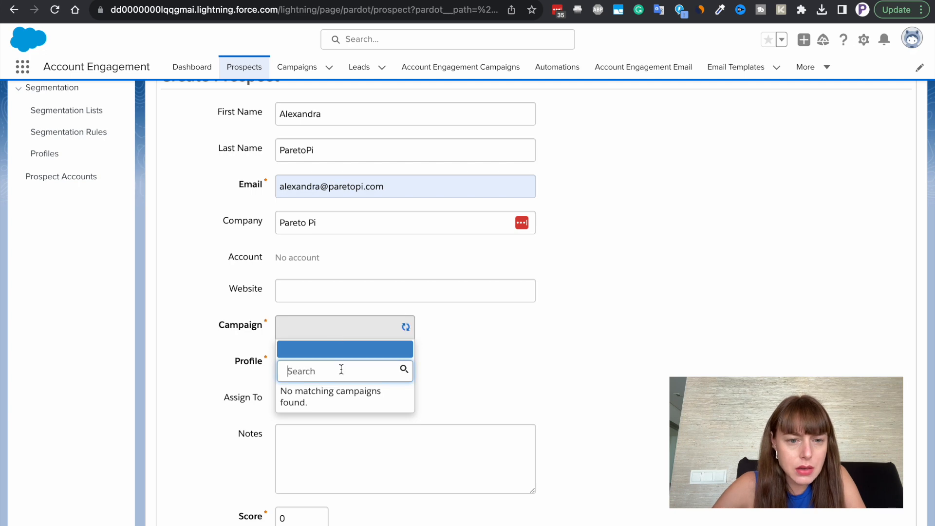
{"action": "type", "text": "mail"}
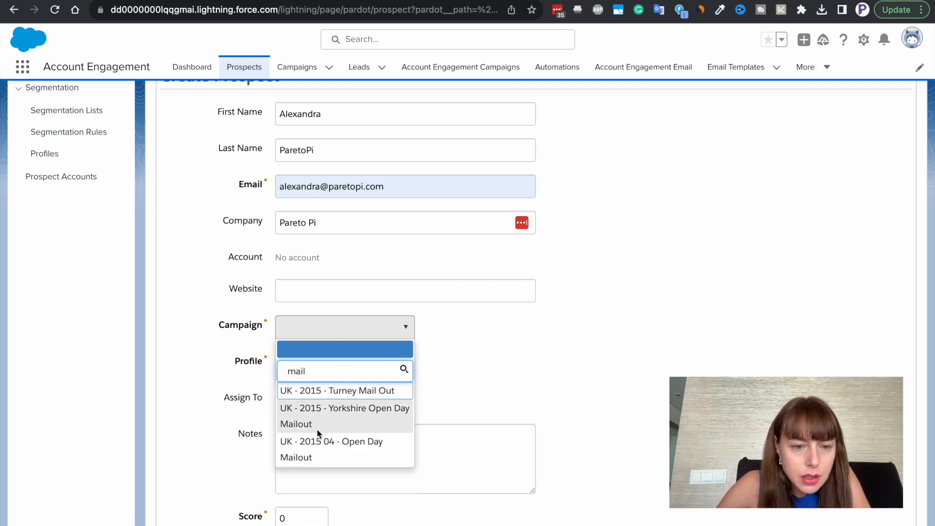
{"action": "left_click", "coordinate": [315, 446]}
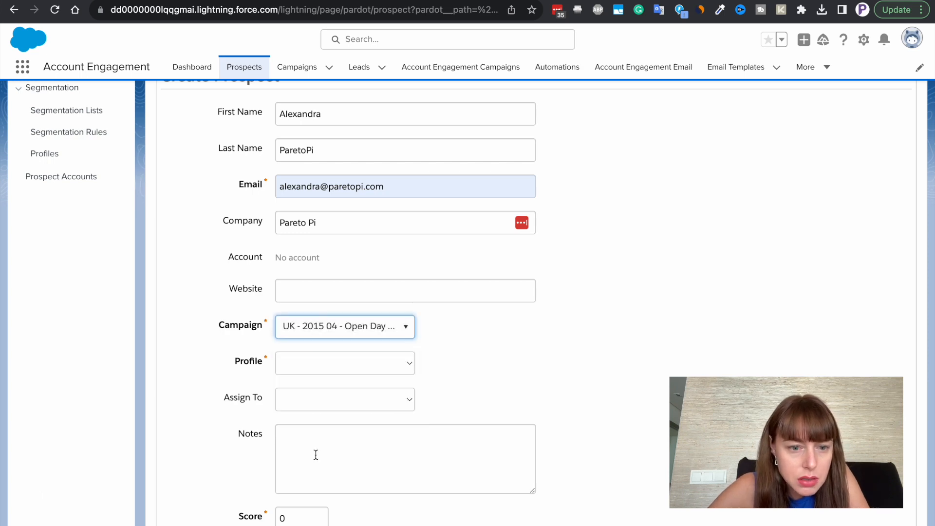
{"action": "left_click", "coordinate": [337, 369]}
{"action": "left_click", "coordinate": [333, 381]}
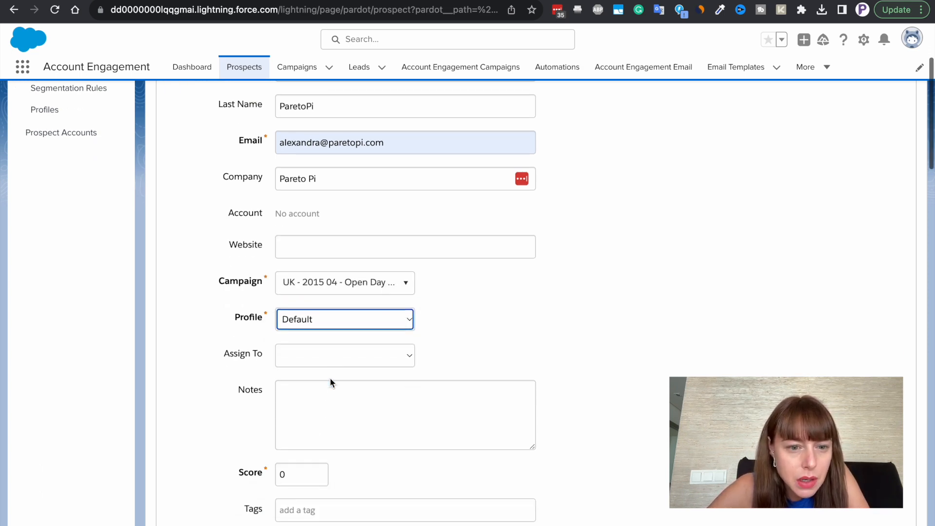
{"action": "scroll", "coordinate": [329, 378], "scroll_direction": "down", "scroll_amount": 5}
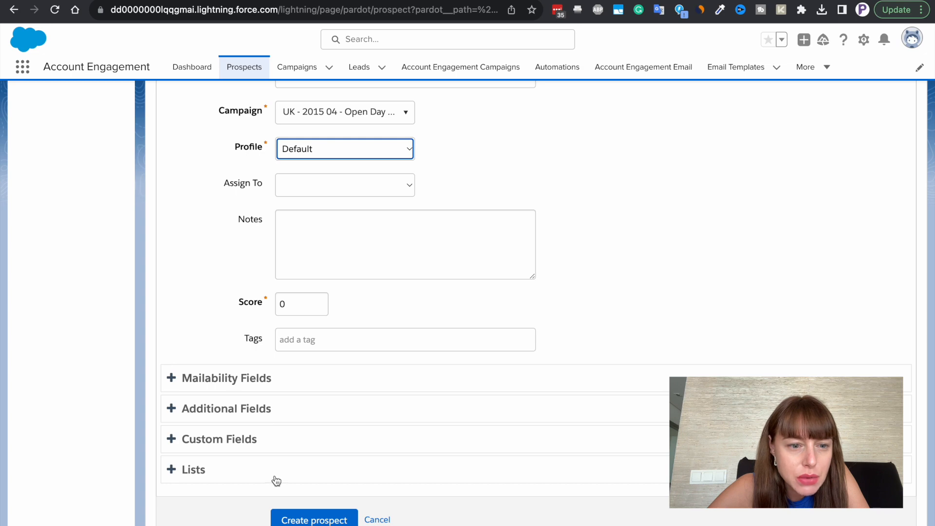
{"action": "scroll", "coordinate": [265, 480], "scroll_direction": "down", "scroll_amount": 3}
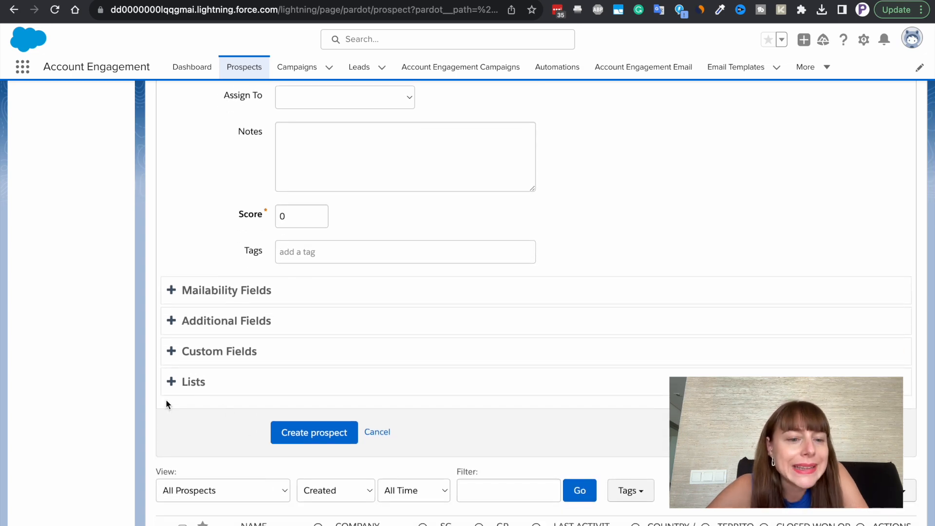
Add Internal Test List UK under Lists and create the prospect.
{"action": "left_click", "coordinate": [171, 382]}
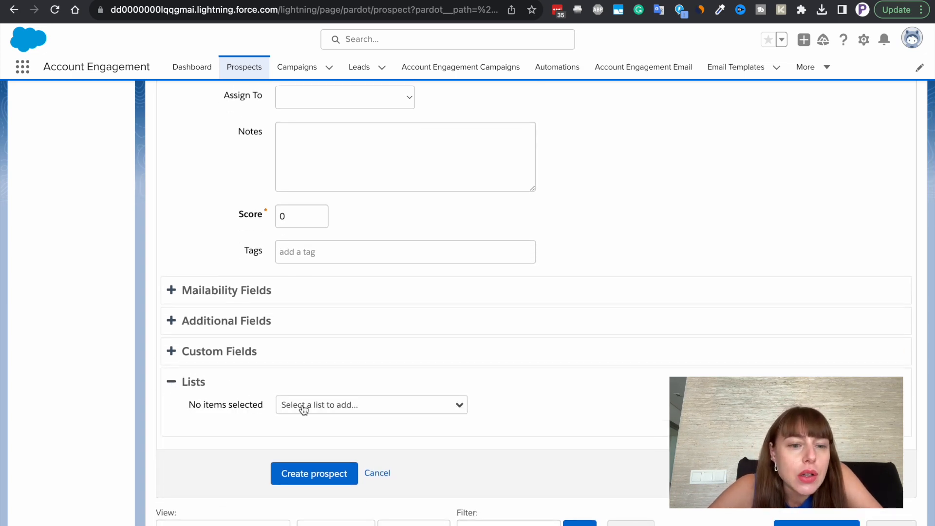
{"action": "left_click", "coordinate": [306, 408]}
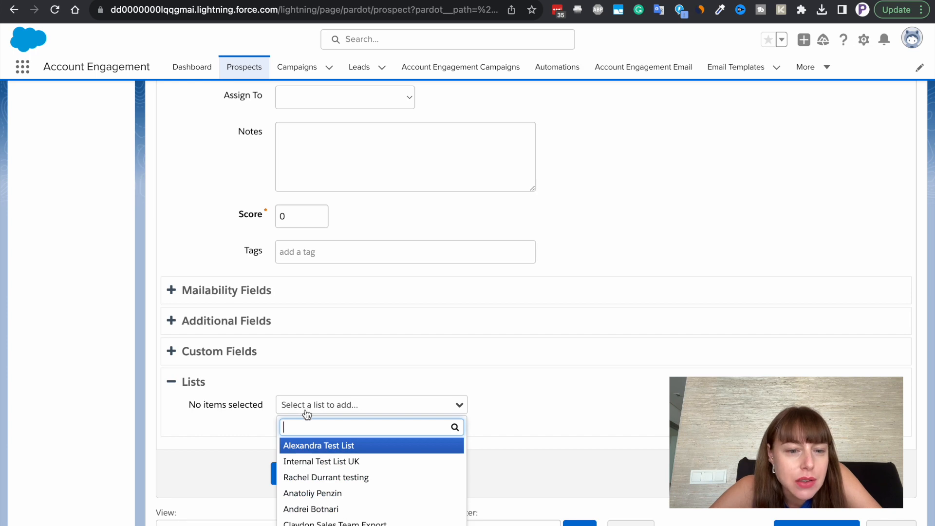
{"action": "left_click", "coordinate": [322, 461]}
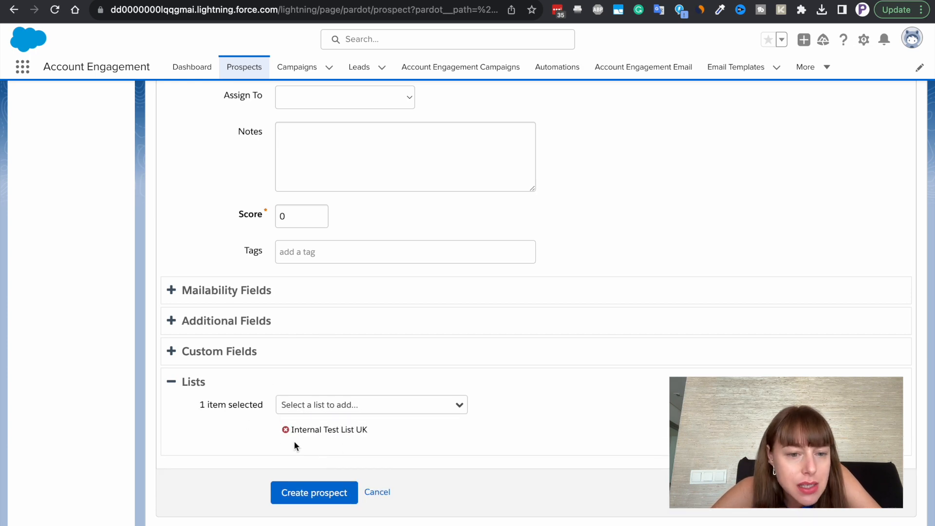
{"action": "left_click", "coordinate": [297, 497]}
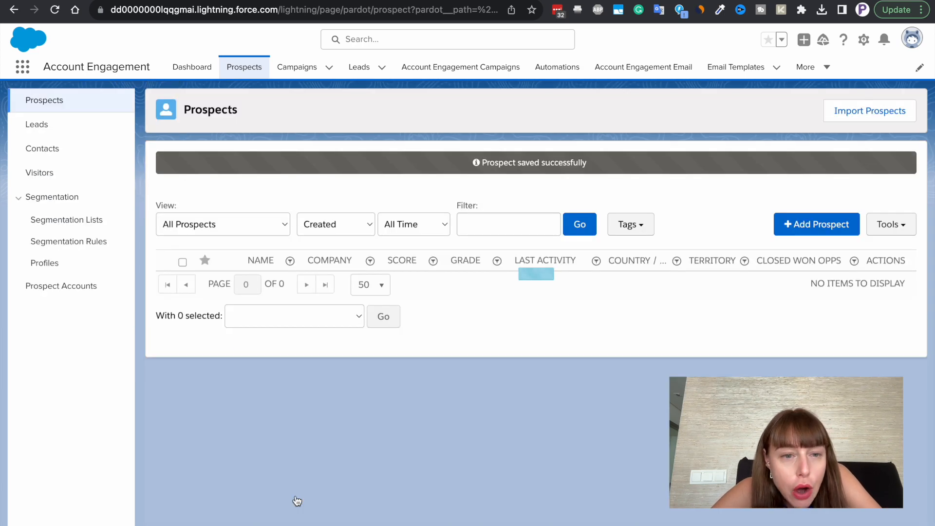
Filter prospects by name, open the Pareto Pi record and view its list memberships.
{"action": "left_click", "coordinate": [508, 224]}
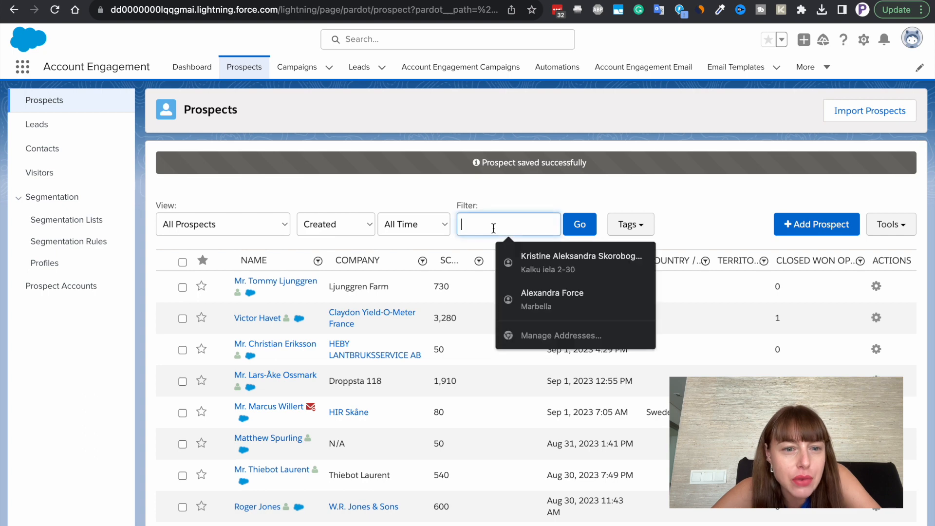
{"action": "type", "text": "alexandra Force"}
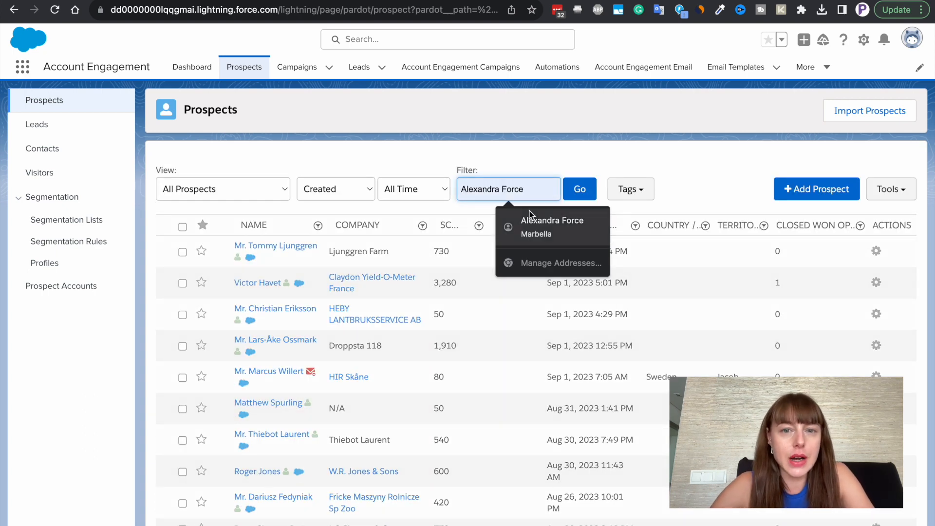
{"action": "key", "text": "Return"}
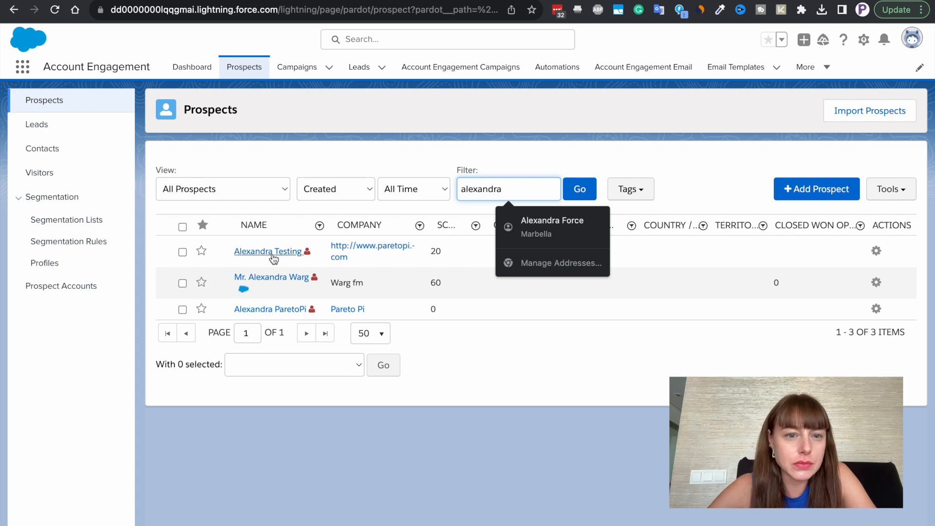
{"action": "left_click", "coordinate": [270, 309]}
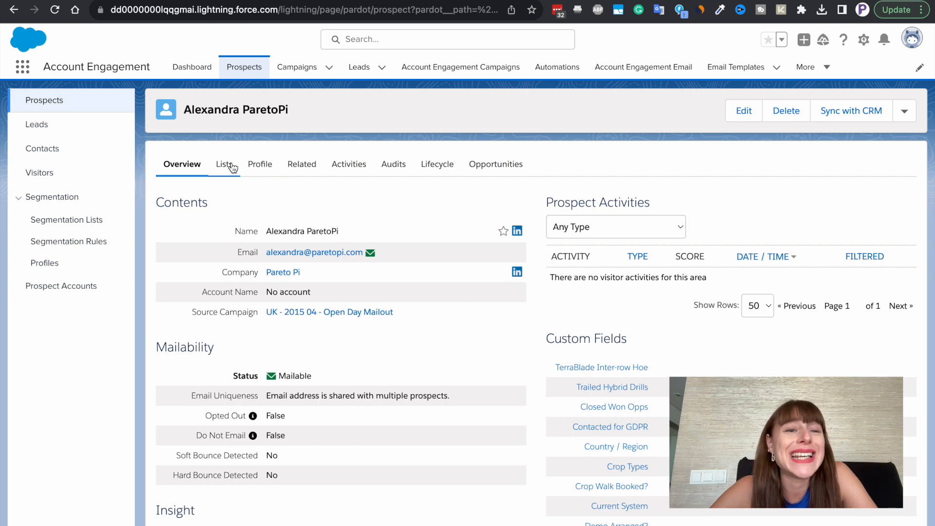
{"action": "left_click", "coordinate": [227, 164]}
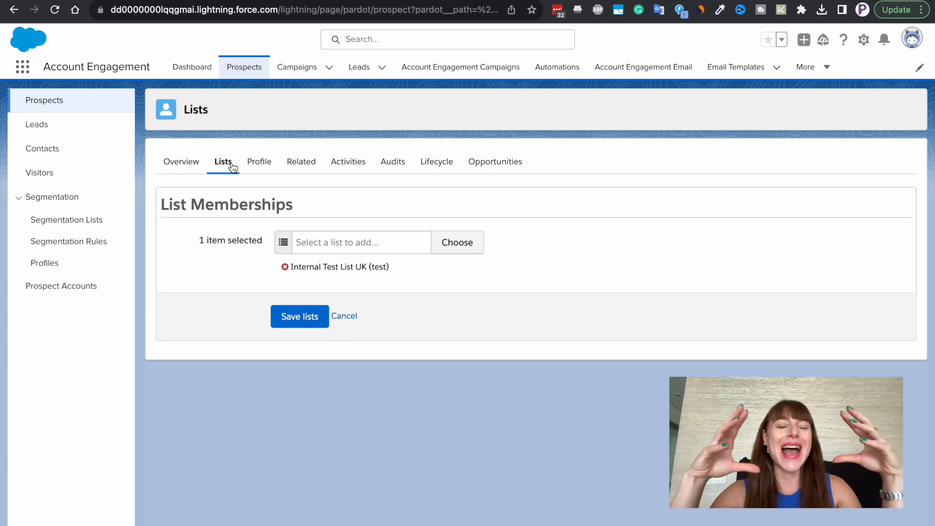
Add Alexandra Test List to the prospect's list memberships and save the lists.
{"action": "left_click", "coordinate": [191, 162]}
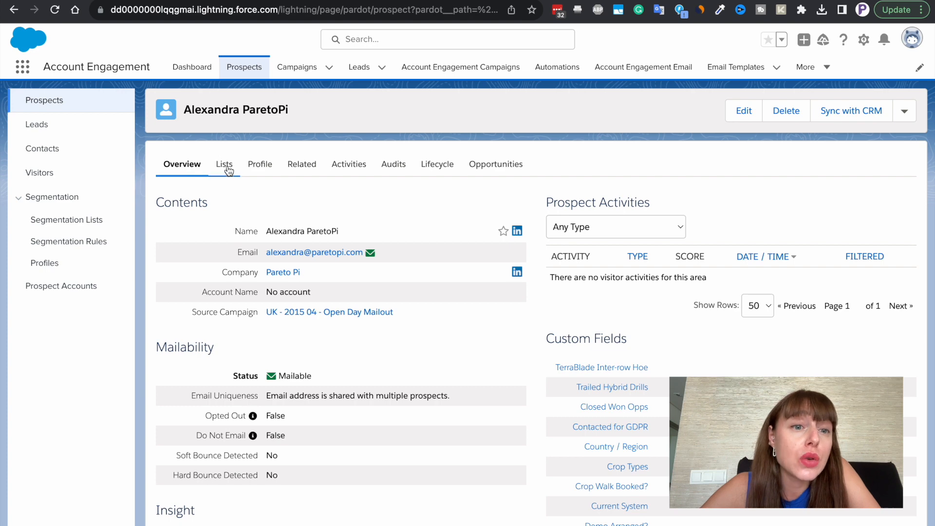
{"action": "left_click", "coordinate": [224, 165]}
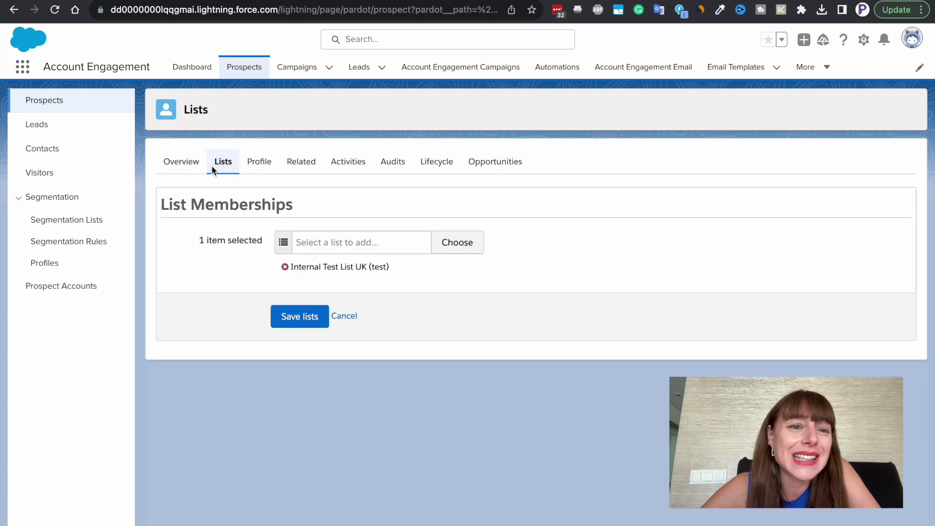
{"action": "left_click", "coordinate": [331, 245]}
{"action": "type", "text": "alex"}
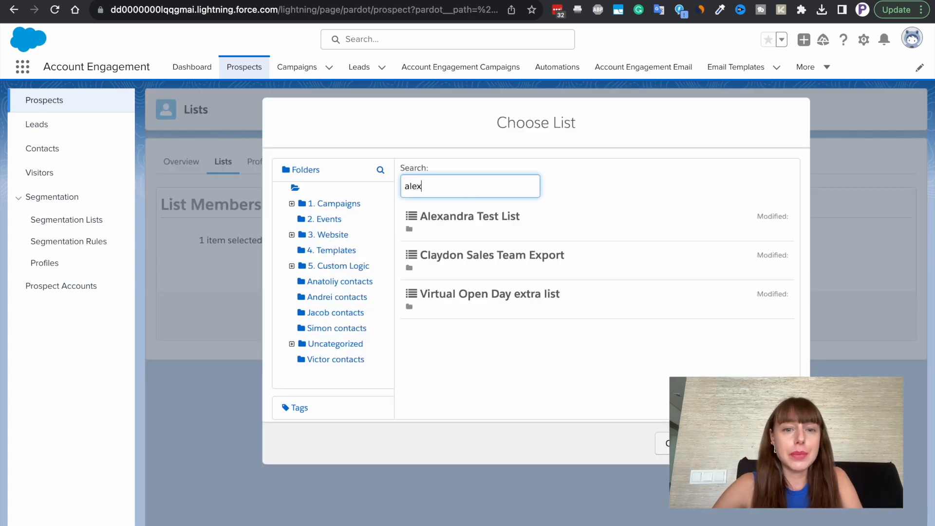
{"action": "type", "text": "andra"}
{"action": "left_click", "coordinate": [447, 228]}
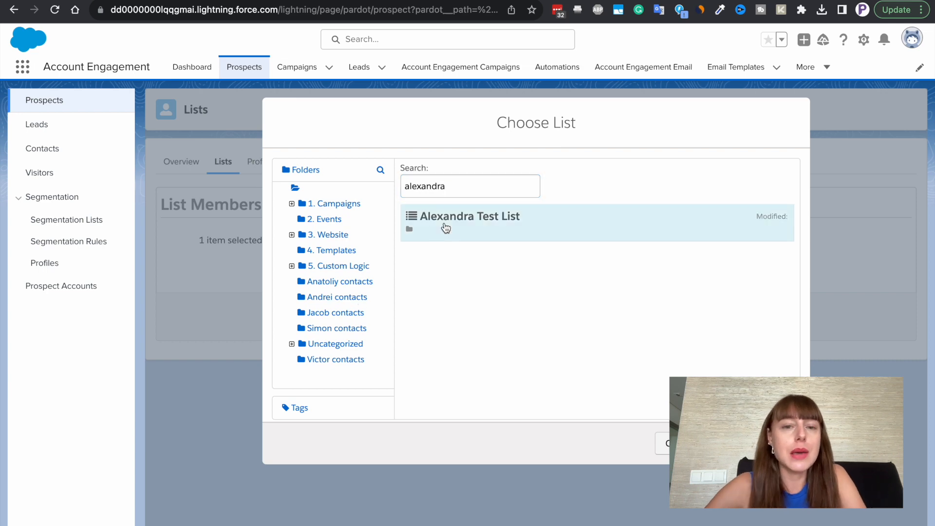
{"action": "left_click", "coordinate": [470, 215]}
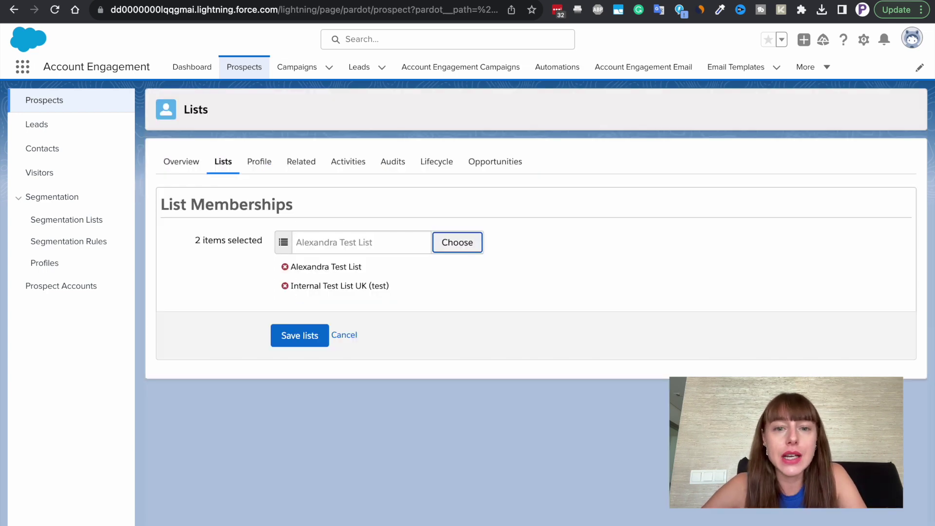
{"action": "left_click", "coordinate": [300, 336]}
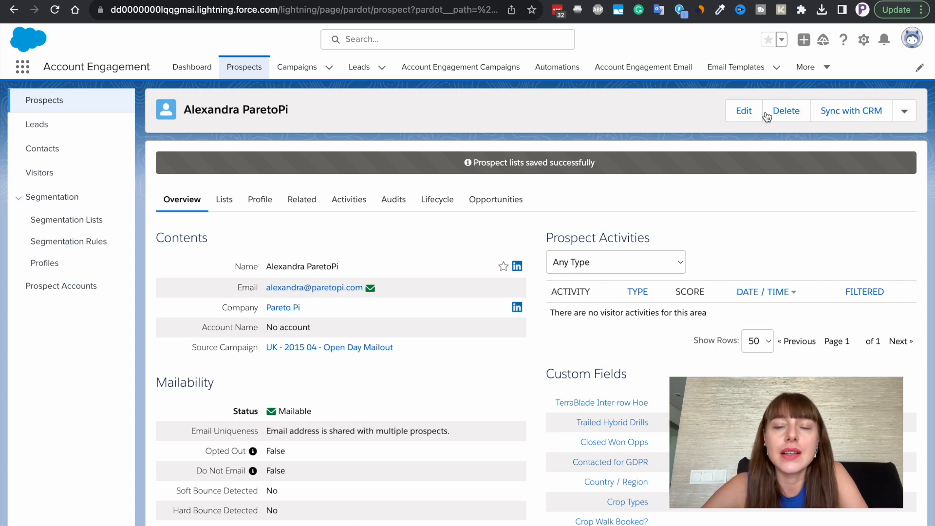
Navigate from Email Templates via the More menu to the Email Content list.
{"action": "left_click", "coordinate": [736, 66]}
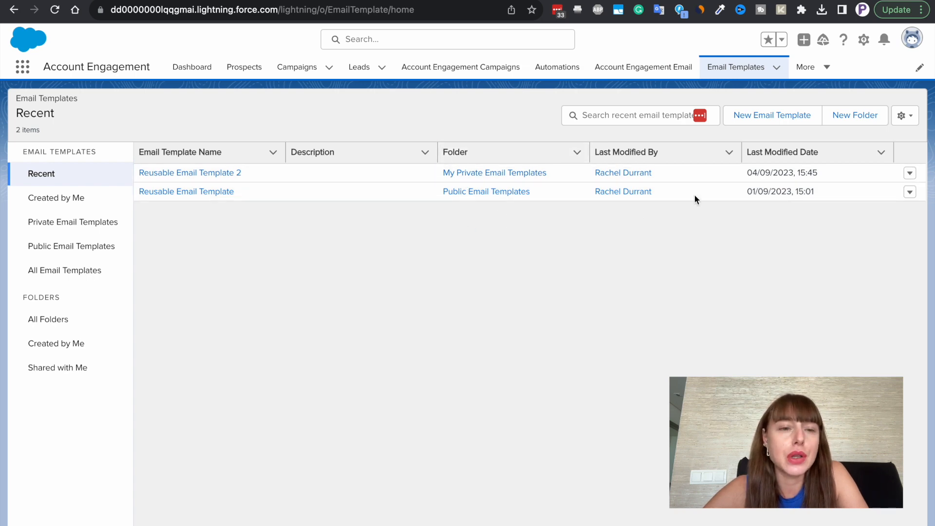
{"action": "left_click", "coordinate": [813, 66]}
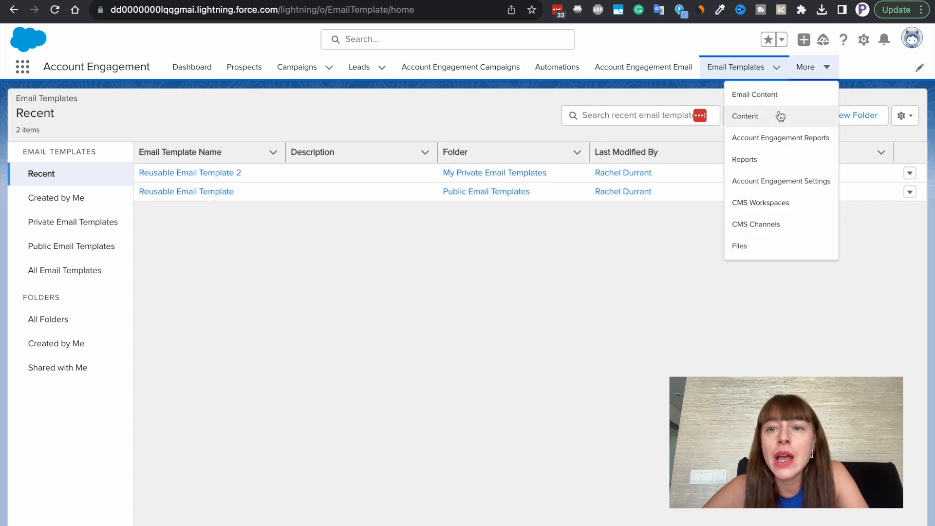
{"action": "left_click", "coordinate": [761, 95]}
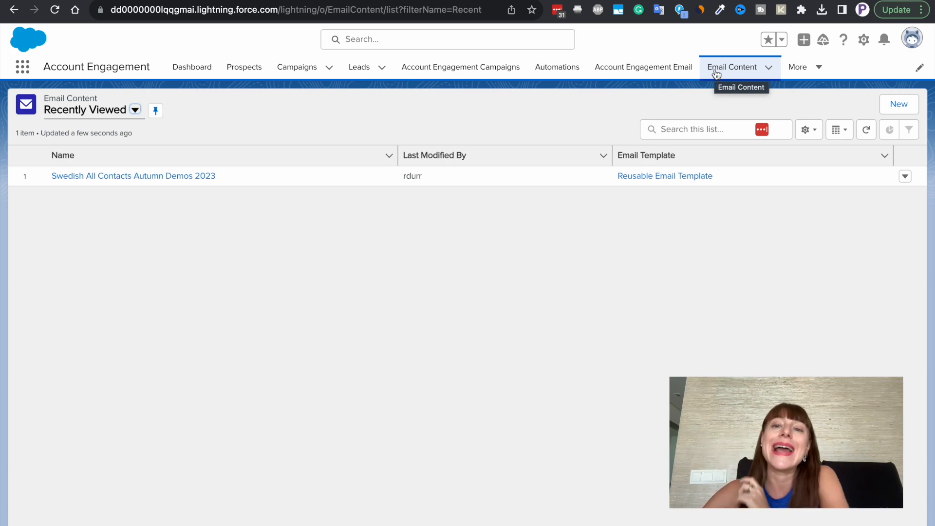
Start new email content named 'Test Email Templates', fixing a typo in the name.
{"action": "left_click", "coordinate": [898, 108]}
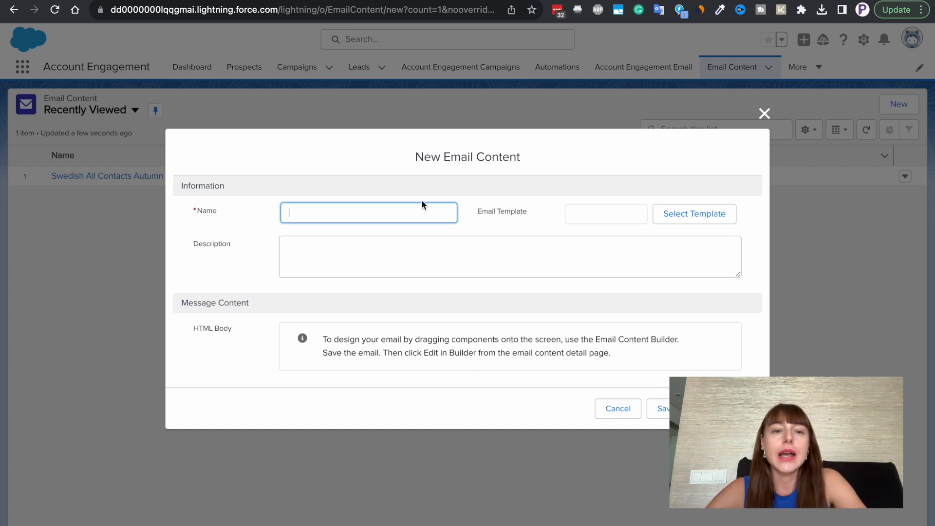
{"action": "type", "text": "T"}
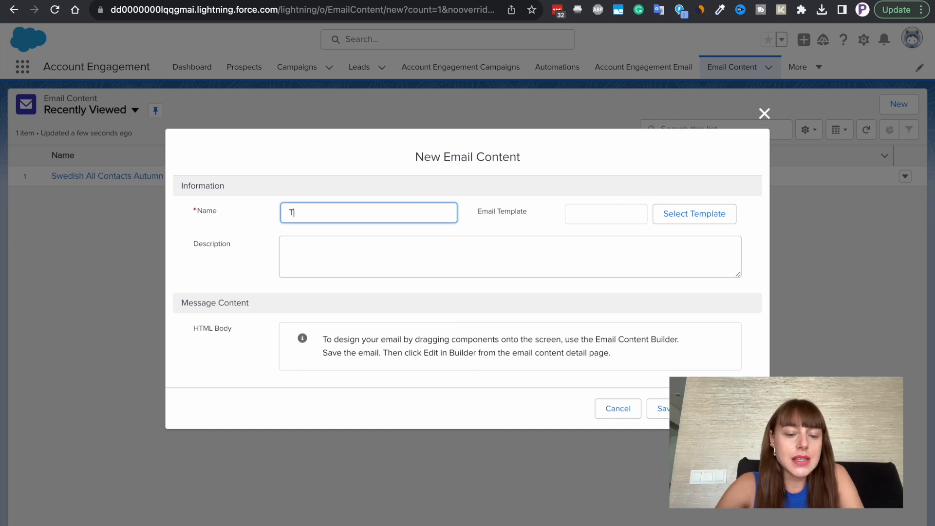
{"action": "type", "text": "est Emai"}
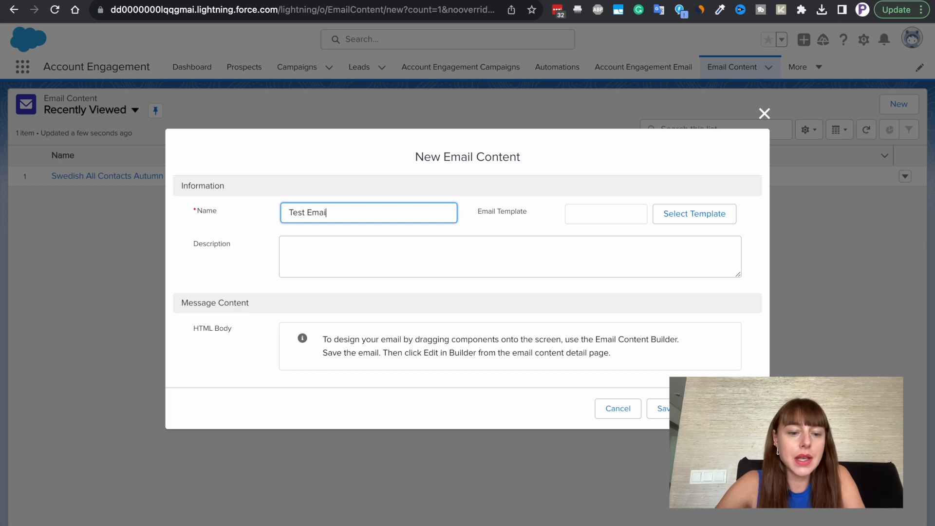
{"action": "type", "text": "l Templates"}
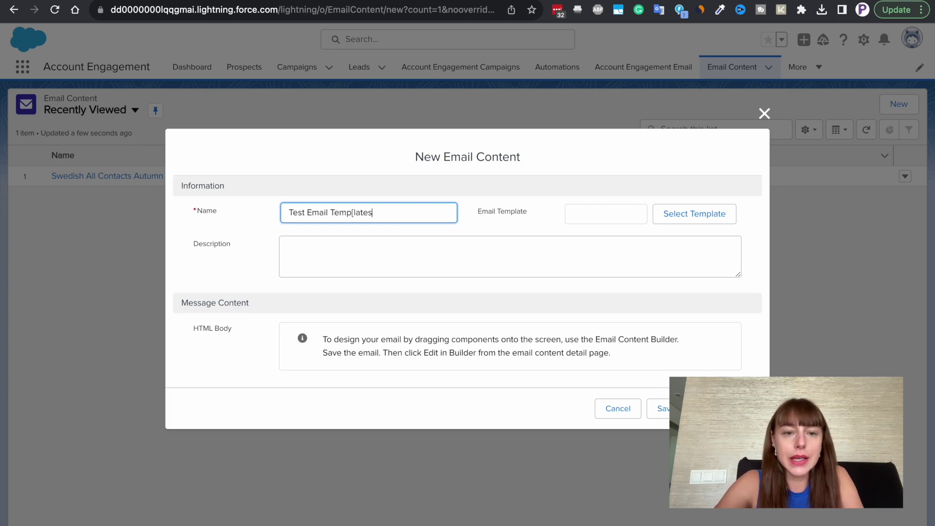
{"action": "key", "text": "Left"}
{"action": "key", "text": "BackSpace"}
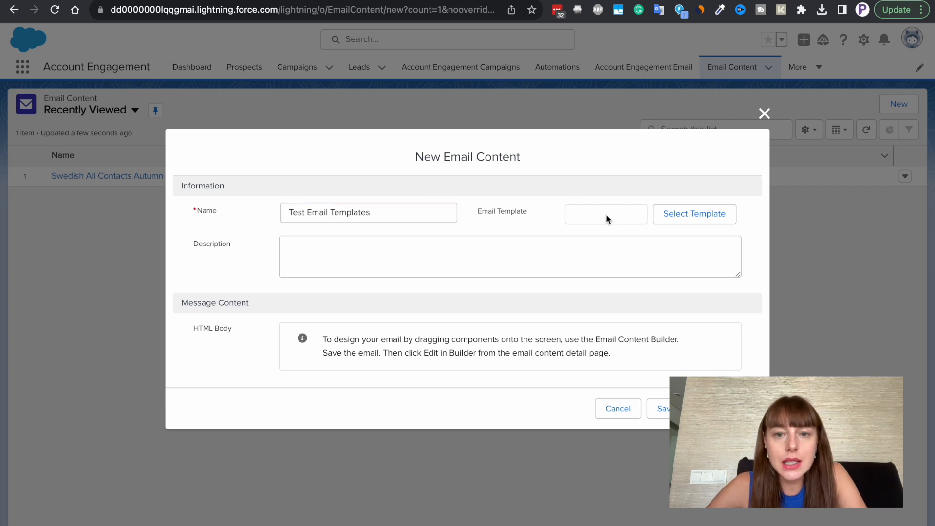
Choose Reusable Email Template 2 from all folders and save the email content.
{"action": "left_click", "coordinate": [674, 218]}
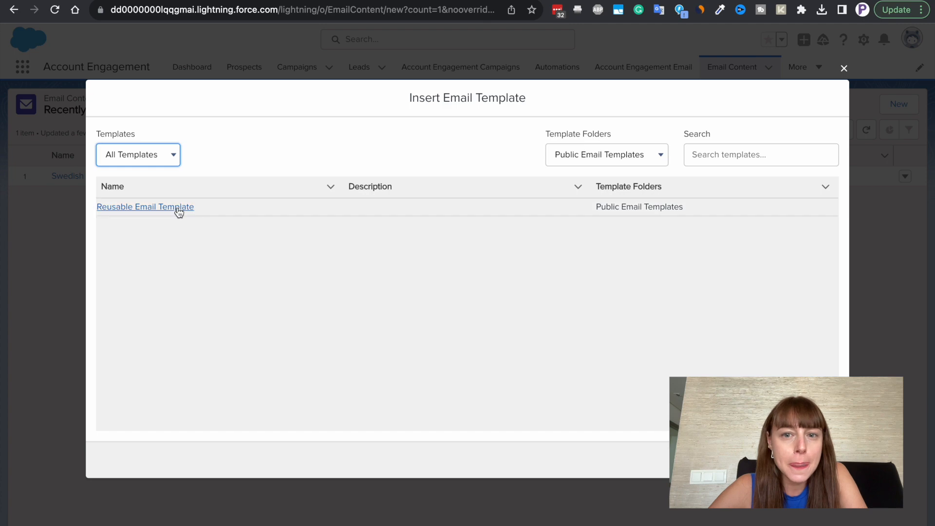
{"action": "left_click", "coordinate": [170, 156]}
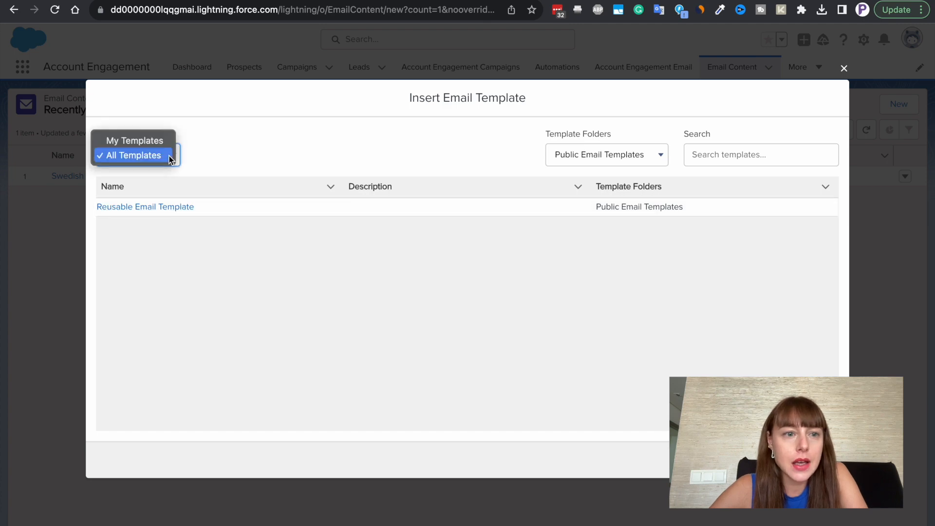
{"action": "left_click", "coordinate": [169, 154]}
{"action": "left_click", "coordinate": [643, 154]}
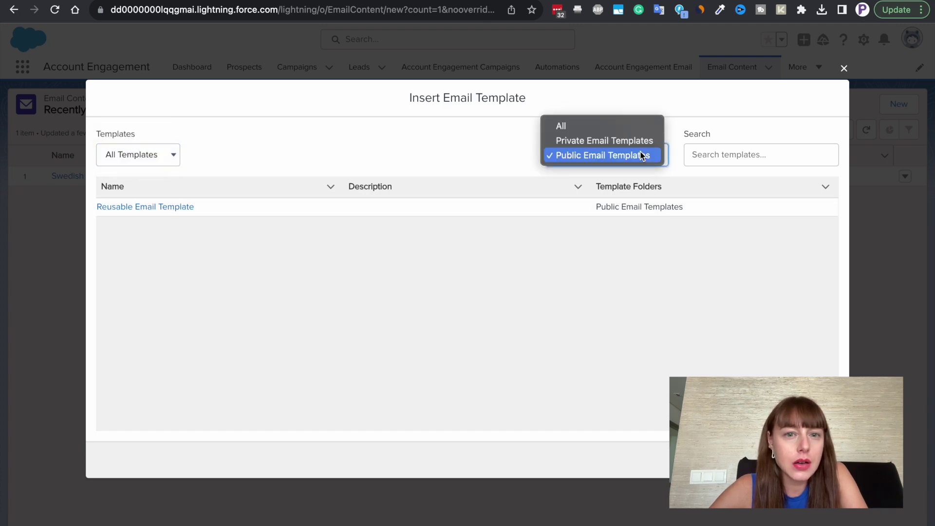
{"action": "left_click", "coordinate": [625, 125]}
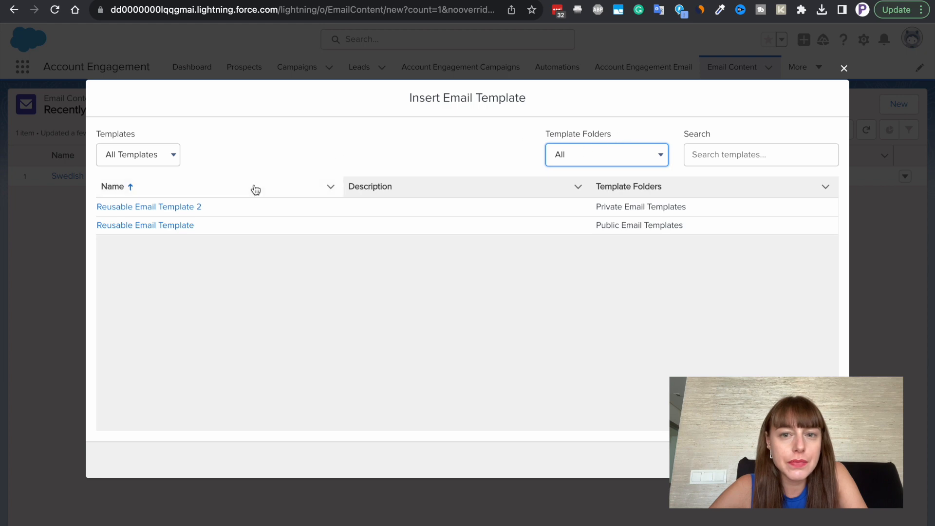
{"action": "left_click", "coordinate": [149, 207]}
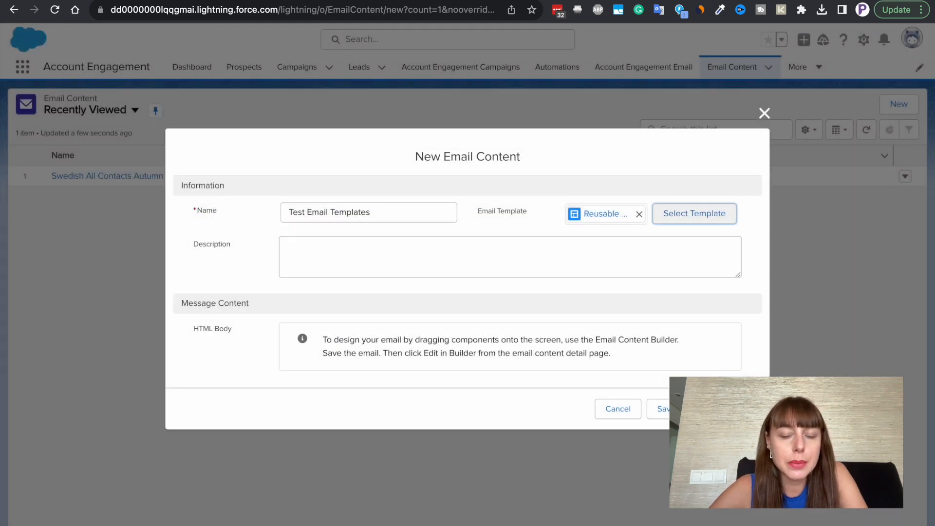
{"action": "left_click", "coordinate": [662, 409]}
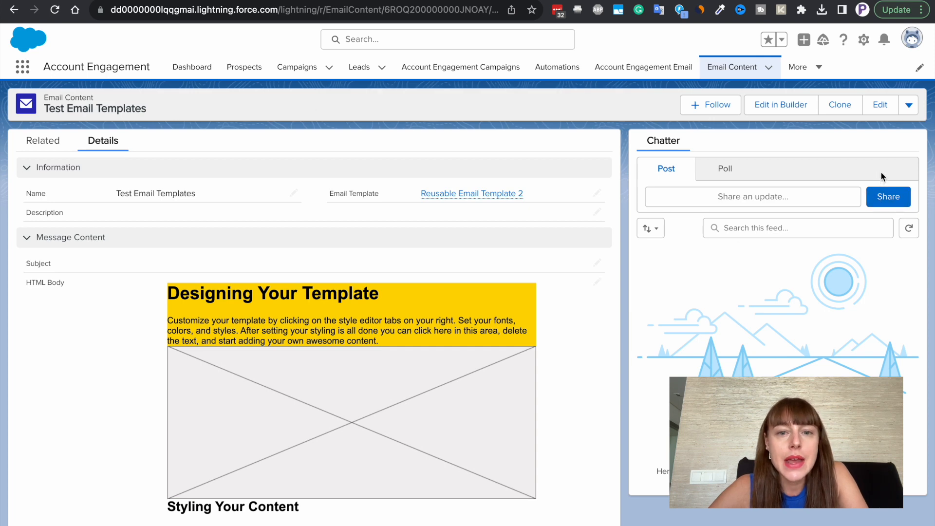
Edit in the builder and set the body's top padding to 20 px under Style.
{"action": "left_click", "coordinate": [781, 105]}
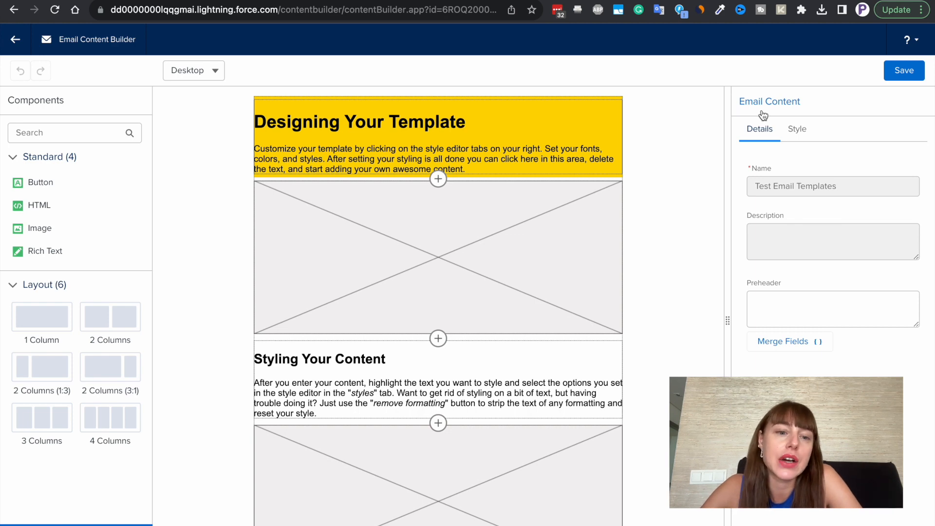
{"action": "mouse_move", "coordinate": [438, 258]}
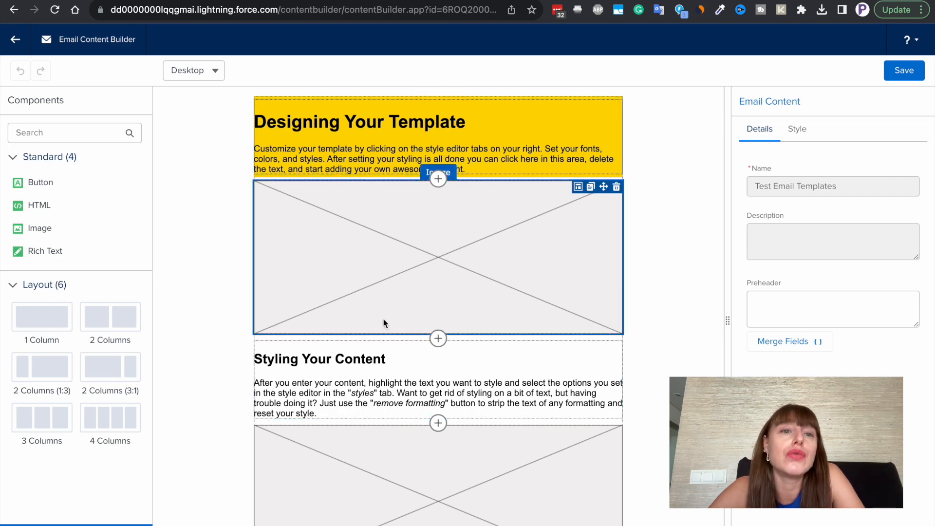
{"action": "scroll", "coordinate": [383, 318], "scroll_direction": "down", "scroll_amount": 1}
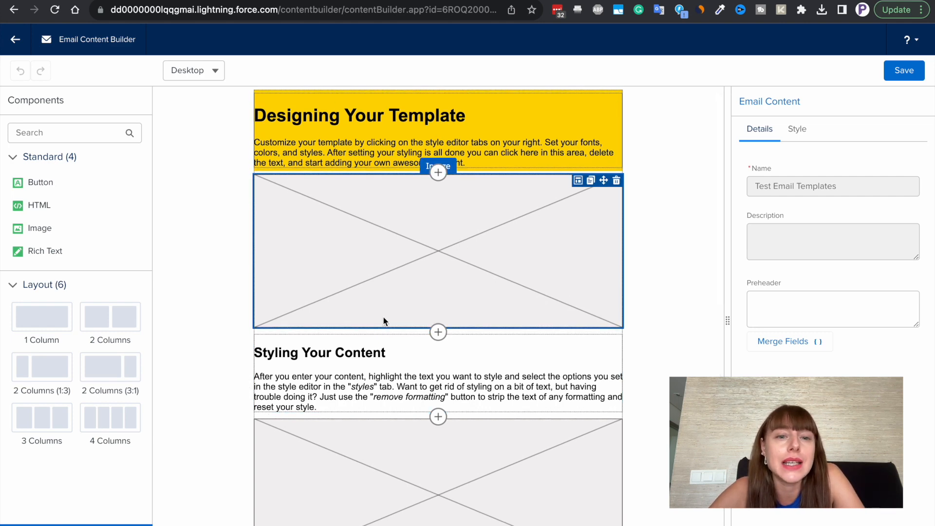
{"action": "scroll", "coordinate": [305, 259], "scroll_direction": "down", "scroll_amount": 5}
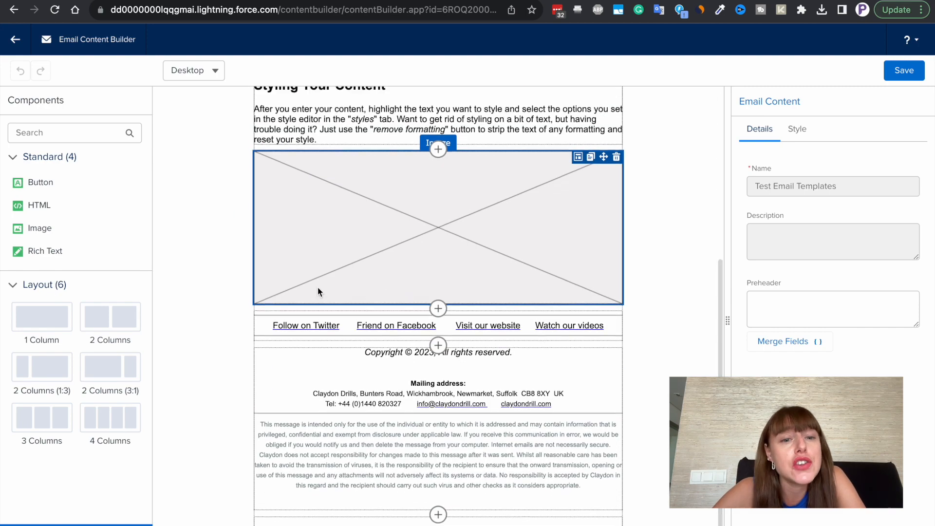
{"action": "scroll", "coordinate": [318, 287], "scroll_direction": "up", "scroll_amount": 6}
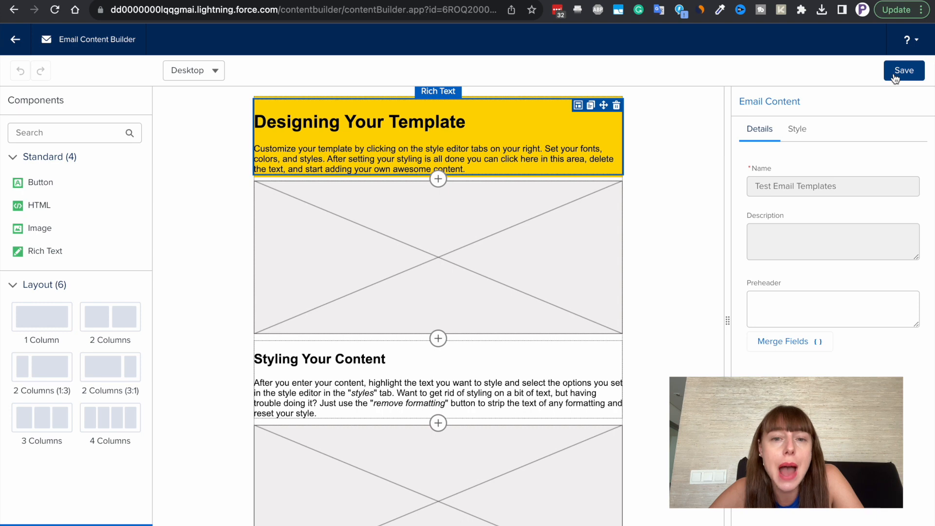
{"action": "left_click", "coordinate": [797, 129]}
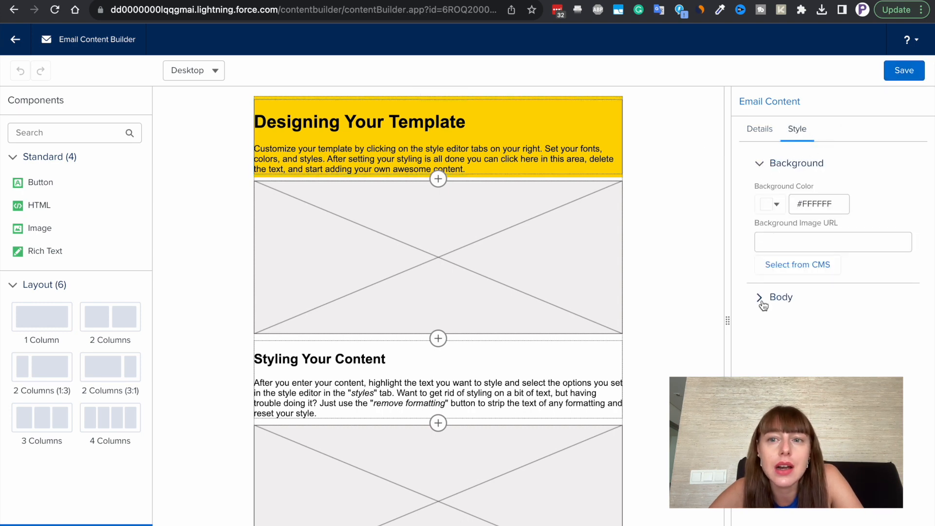
{"action": "left_click", "coordinate": [758, 299]}
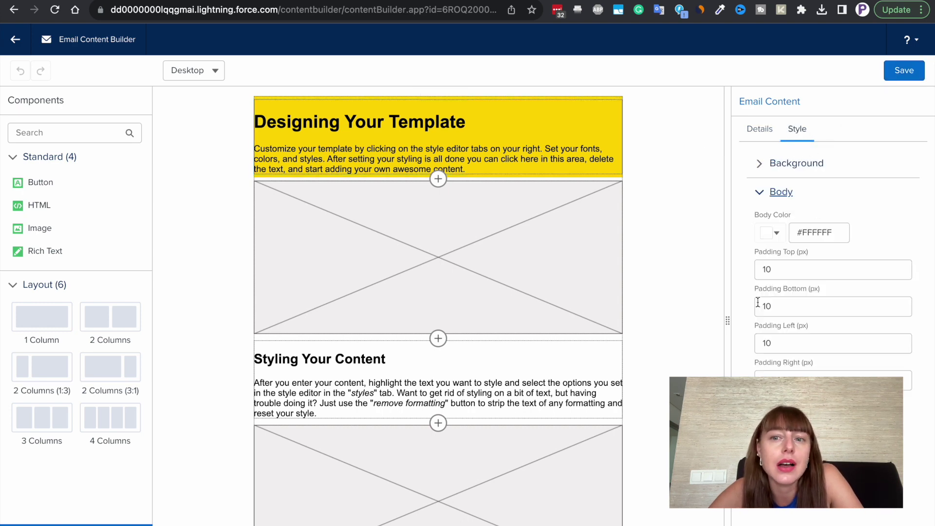
{"action": "left_click", "coordinate": [767, 271]}
{"action": "type", "text": "2"}
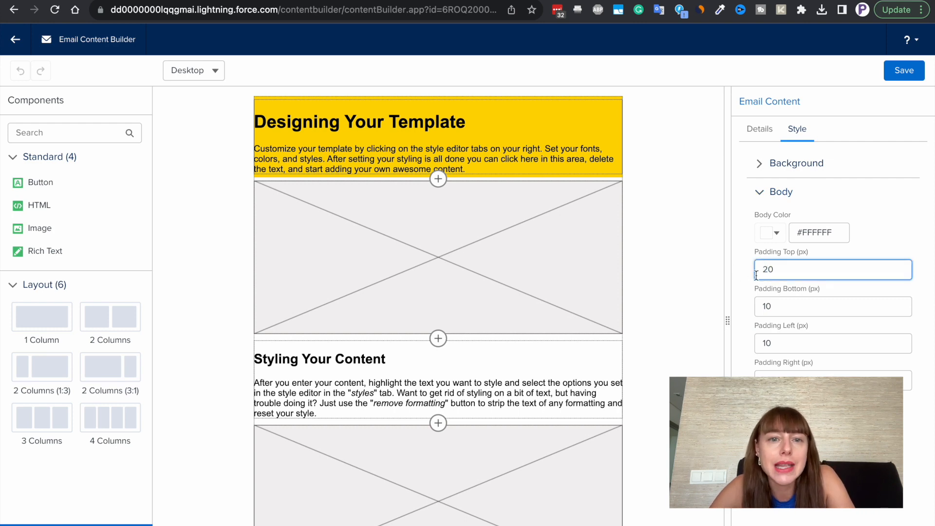
{"action": "left_click", "coordinate": [744, 285]}
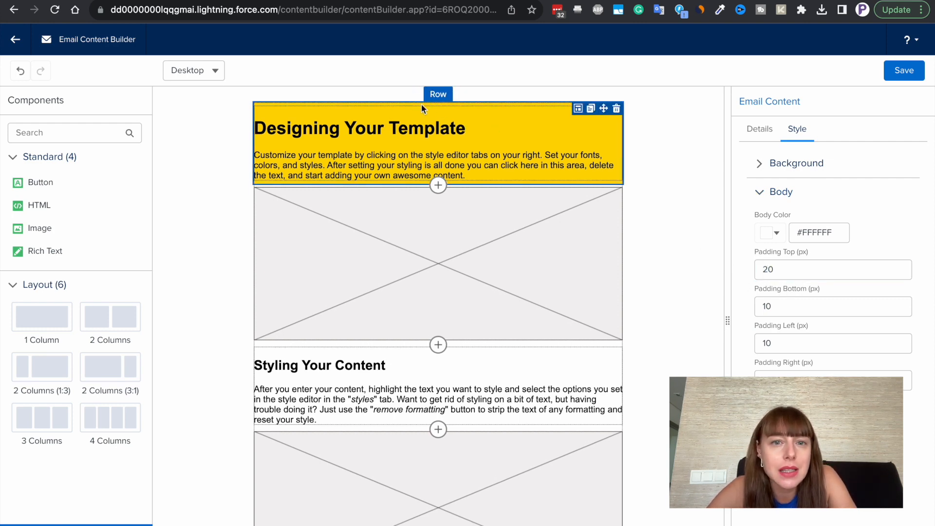
Return to the details settings, save the email and go back to its record.
{"action": "left_click", "coordinate": [761, 128]}
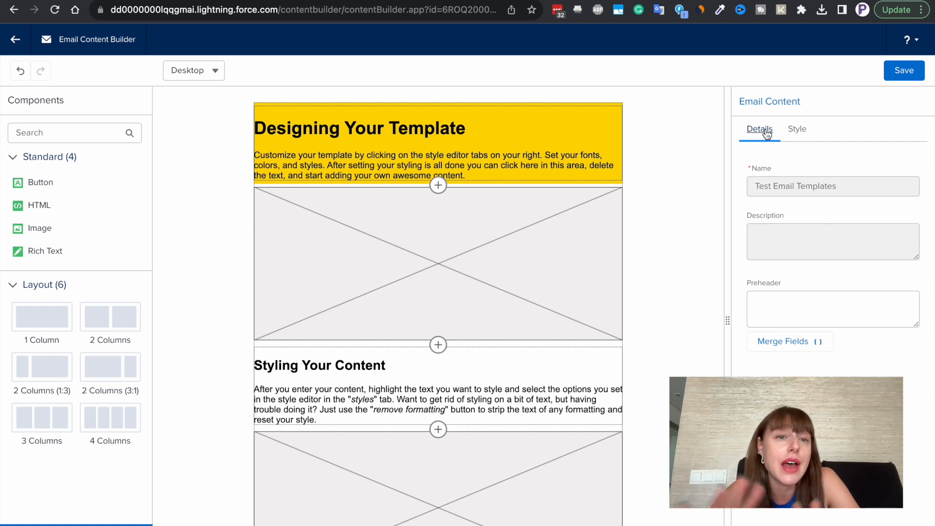
{"action": "left_click", "coordinate": [581, 267]}
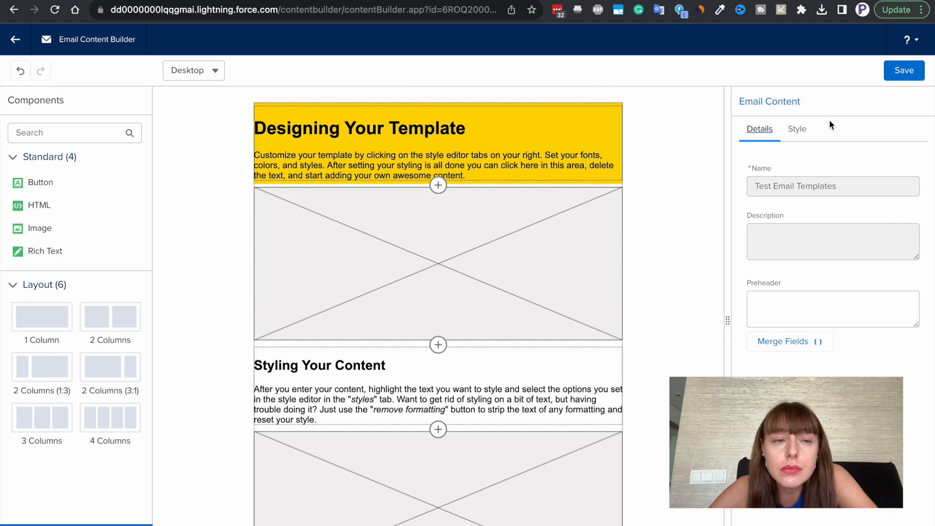
{"action": "left_click", "coordinate": [899, 69]}
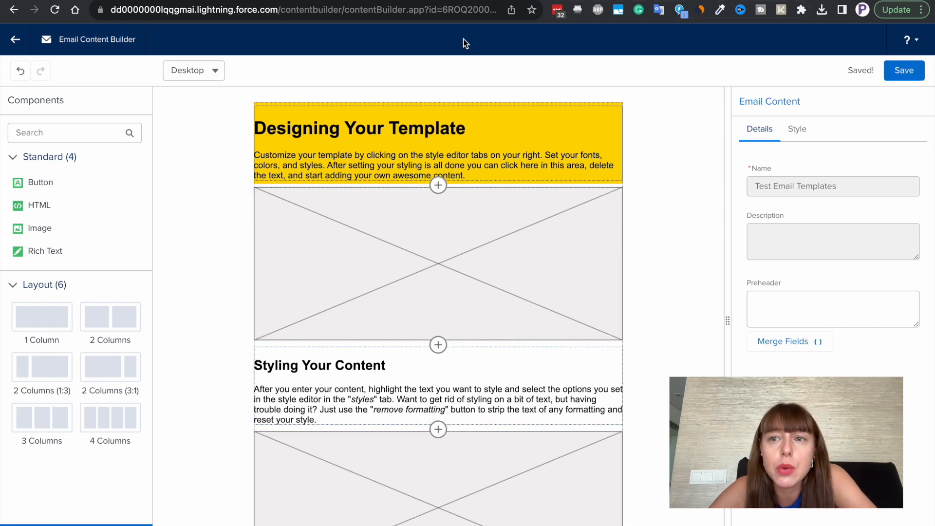
{"action": "left_click", "coordinate": [16, 39]}
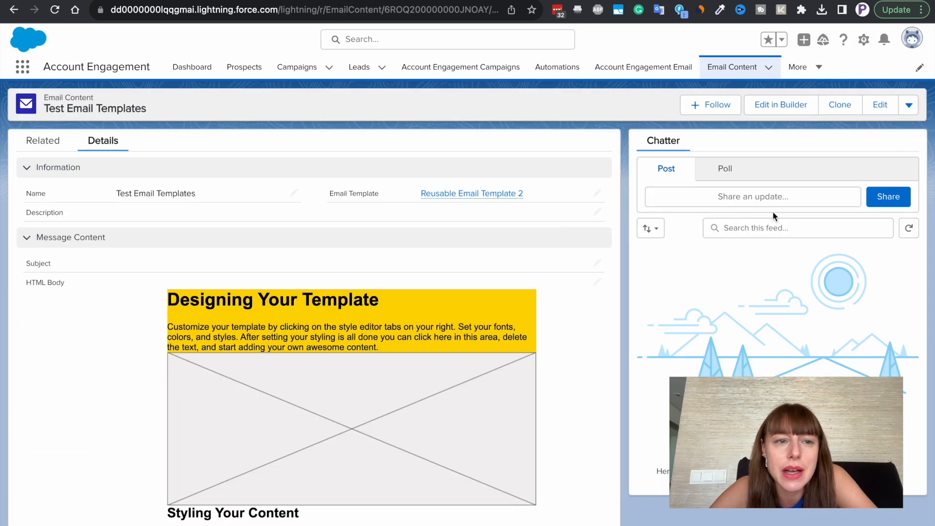
Choose Test from the email's actions and show the Pardot Lists available to send to.
{"action": "left_click", "coordinate": [908, 105]}
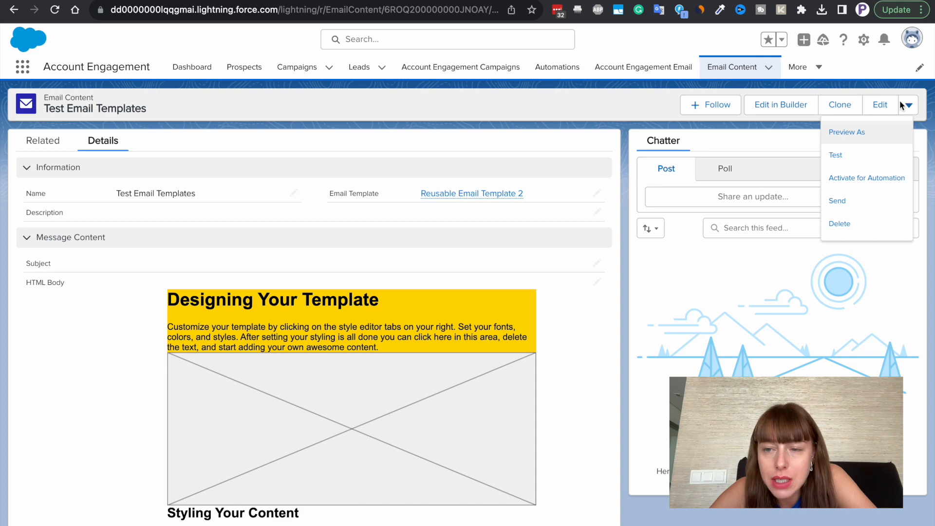
{"action": "left_click", "coordinate": [854, 154]}
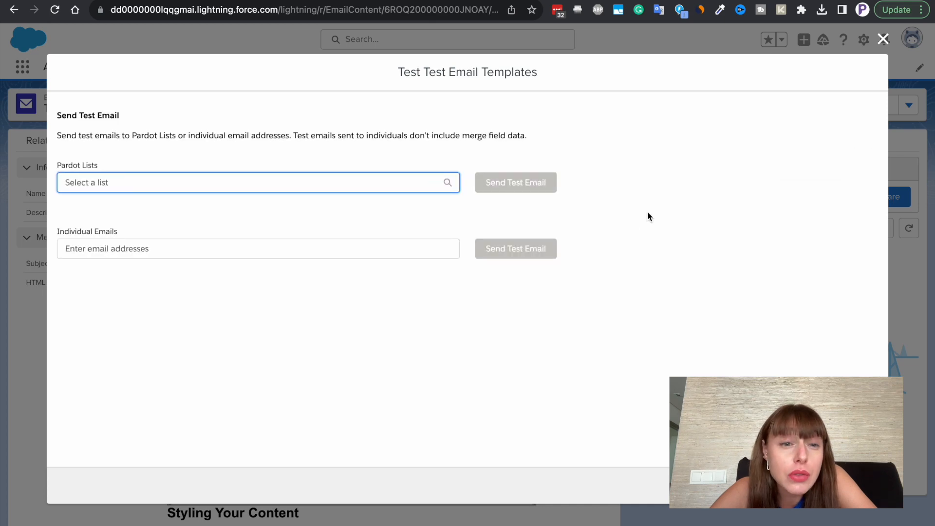
{"action": "left_click", "coordinate": [390, 187]}
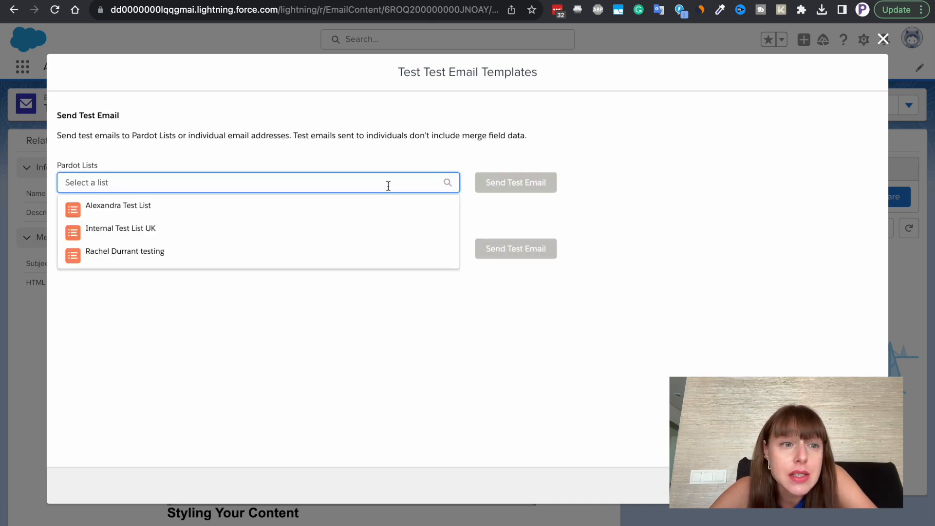
Send 'Test Email Templates' as a test to Alexandra Test List and confirm success.
{"action": "left_click", "coordinate": [270, 208]}
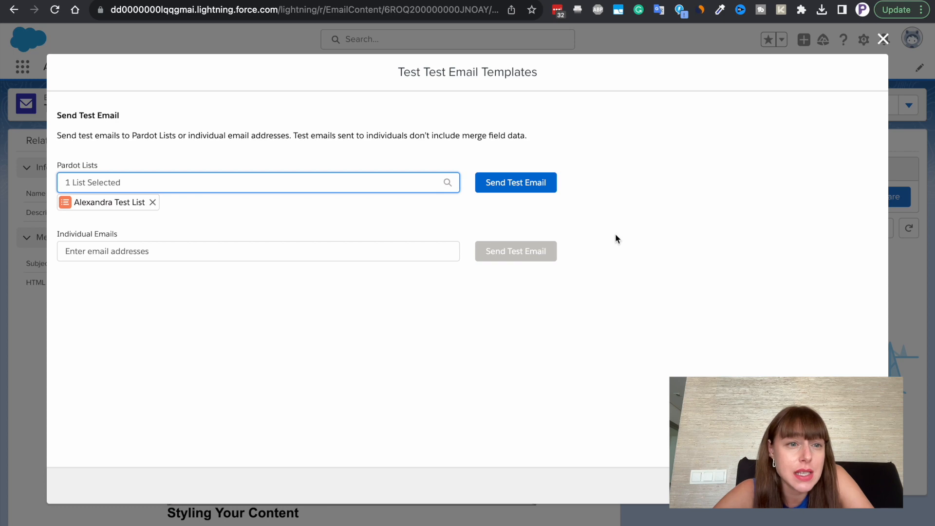
{"action": "left_click", "coordinate": [520, 189]}
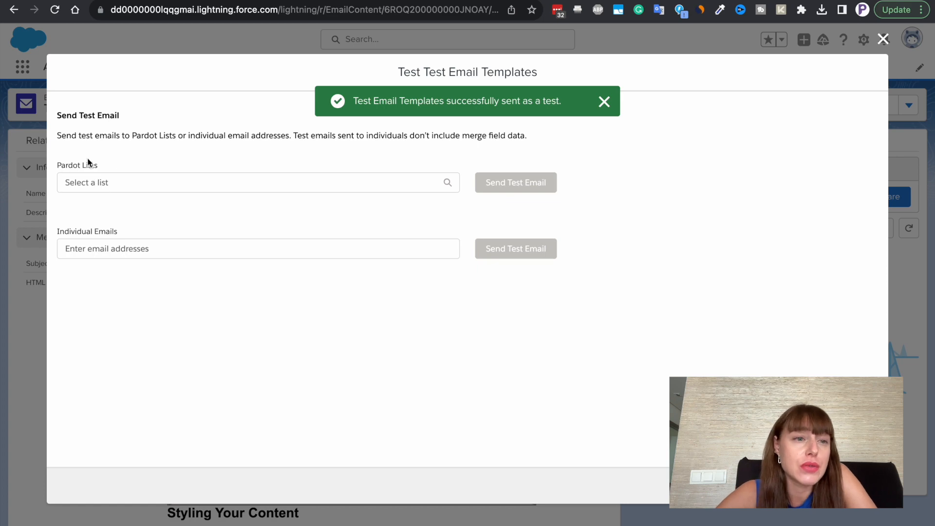
{"action": "left_click_drag", "start_coordinate": [53, 231], "coordinate": [130, 232]}
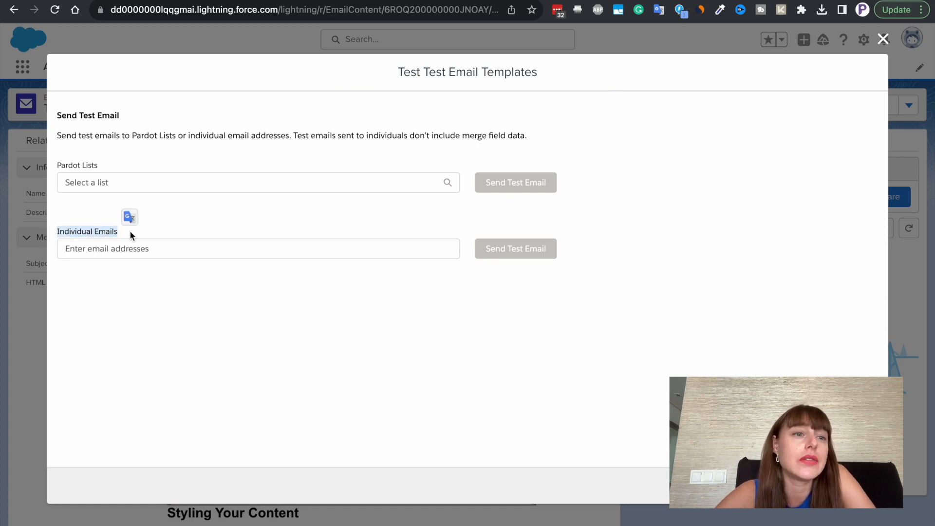